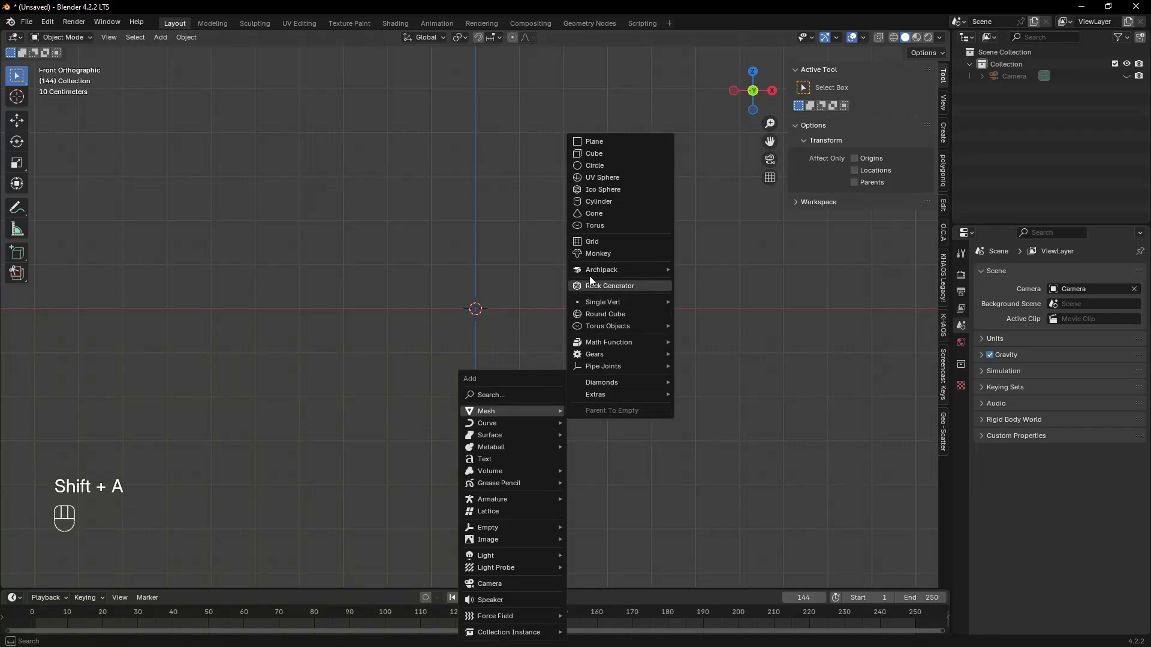
Add a cylinder and rotate it 90° about the X axis.
left_click(597, 202)
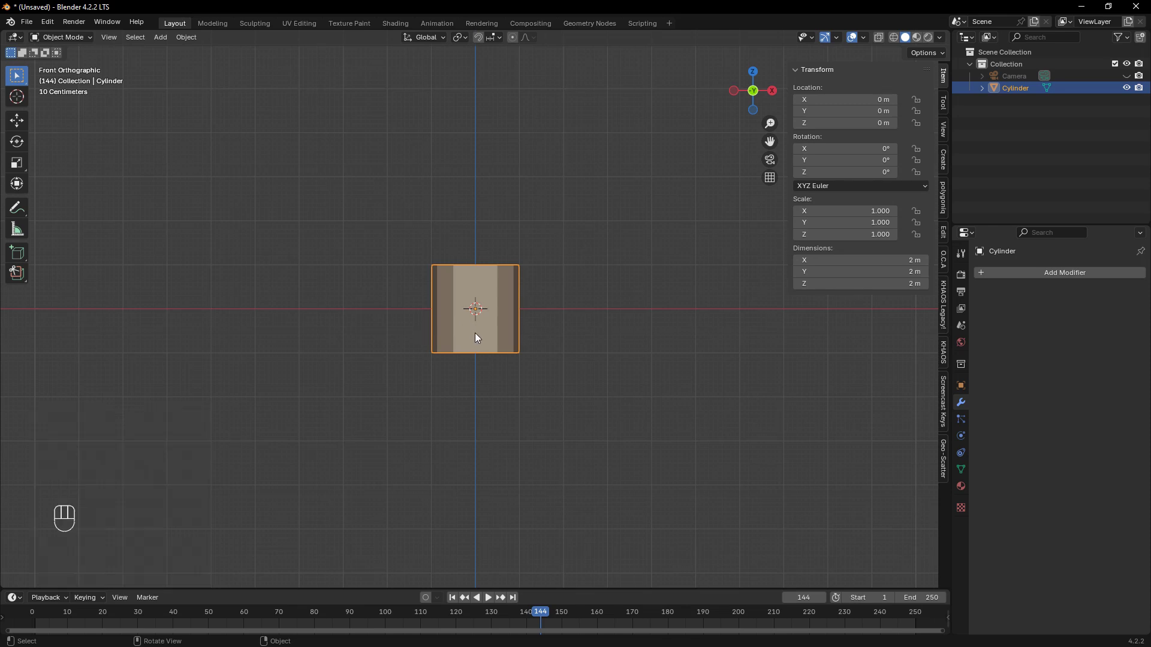
key("r")
key("x")
key("KP_9")
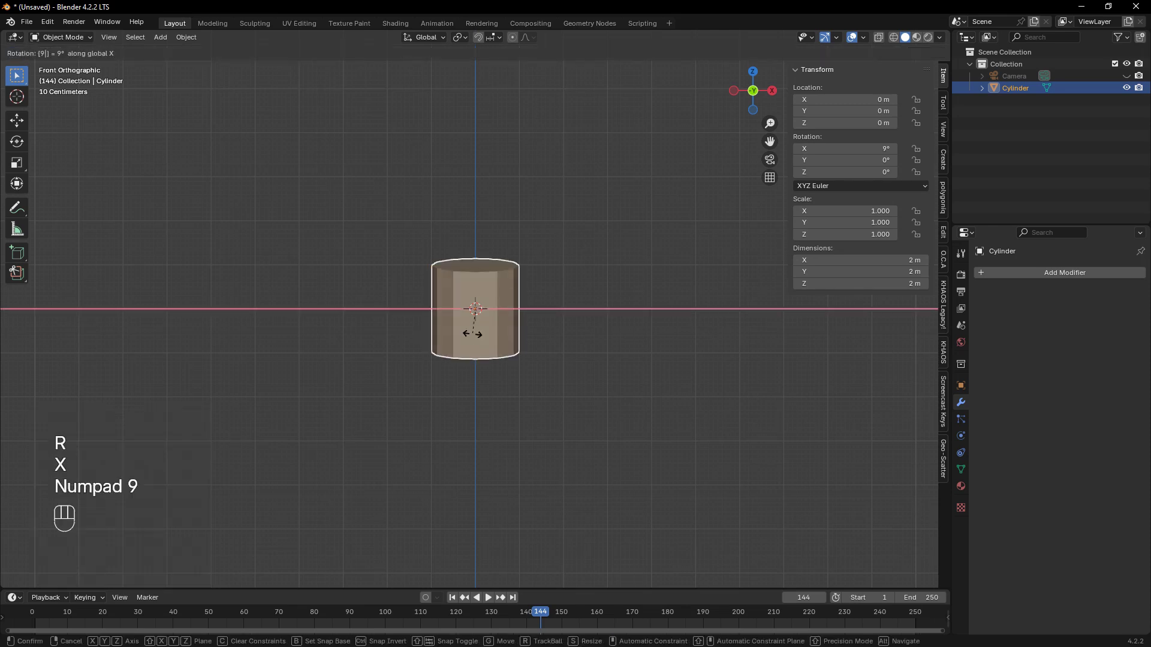
key("KP_0")
key("KP_Enter")
scroll(473, 333, "up", 3)
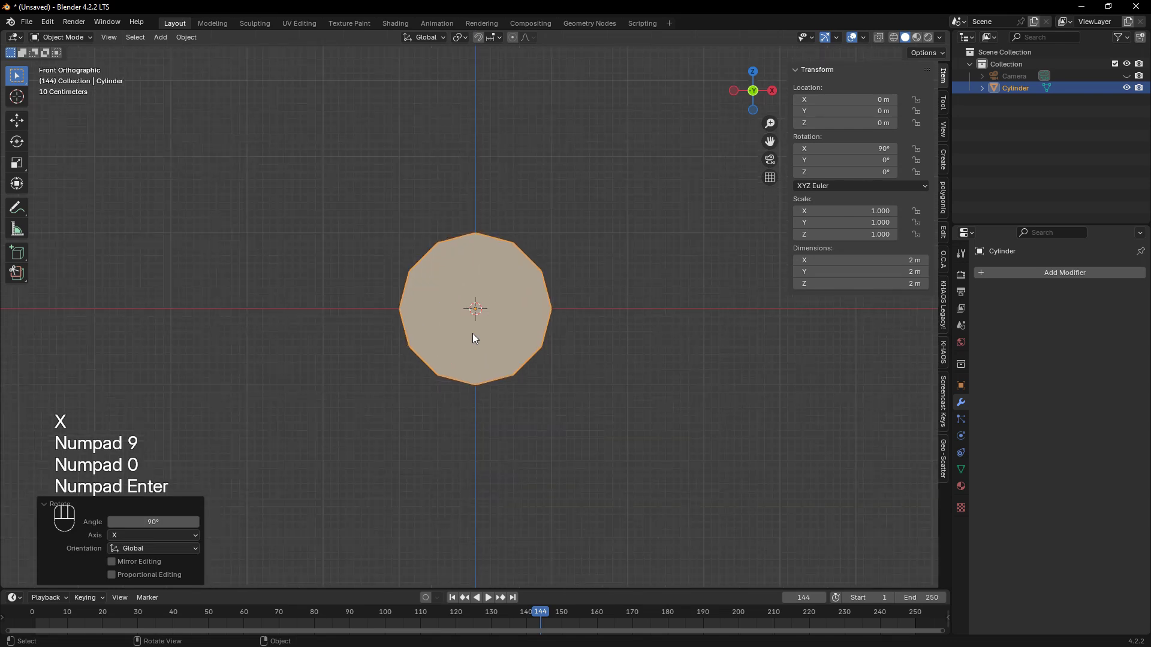
middle_click_drag(592, 352, 609, 401)
Flatten the cylinder along Y to a 0.232 scale, forming a thin disc.
key("s")
key("y")
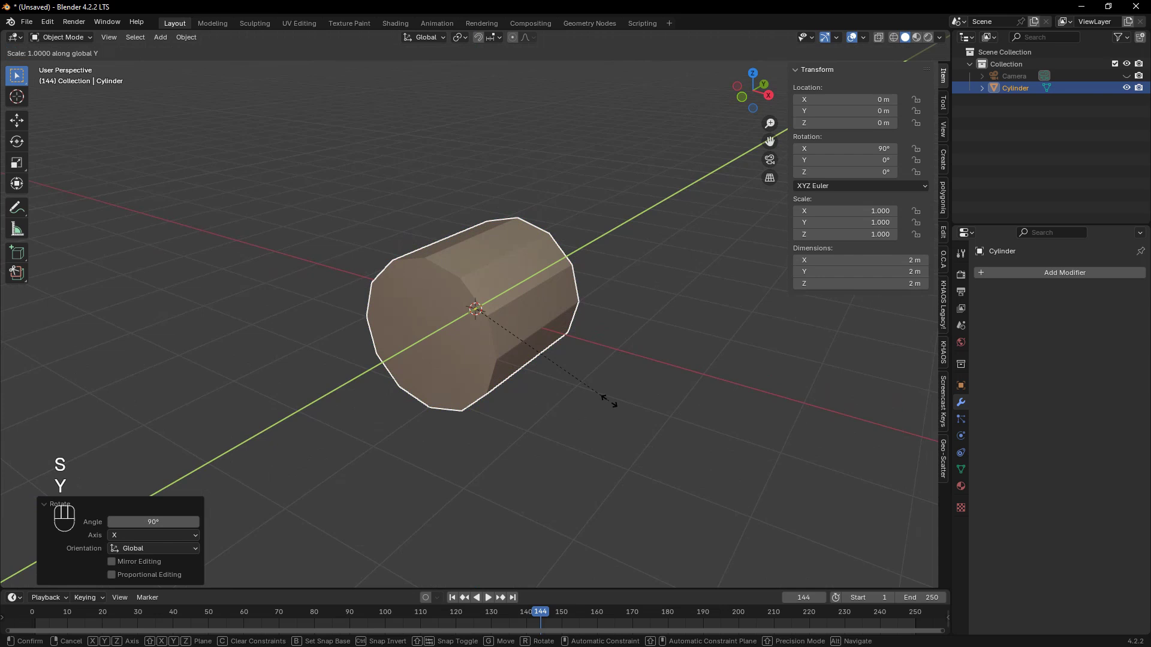
left_click(498, 337)
mouse_move(571, 371)
middle_mouse_down()
mouse_move(563, 391)
mouse_move(624, 350)
mouse_move(650, 360)
mouse_move(586, 370)
middle_mouse_up()
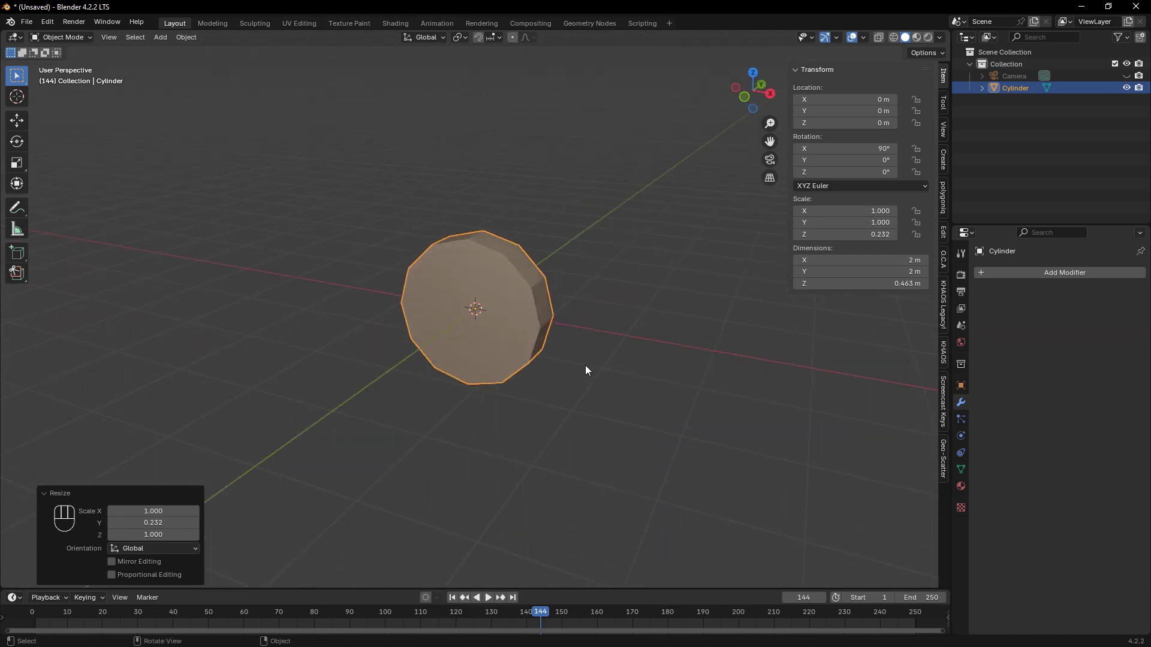
In Edit Mode face select, select both round cap faces of the disc.
key("Tab")
middle_click_drag(562, 444, 599, 444)
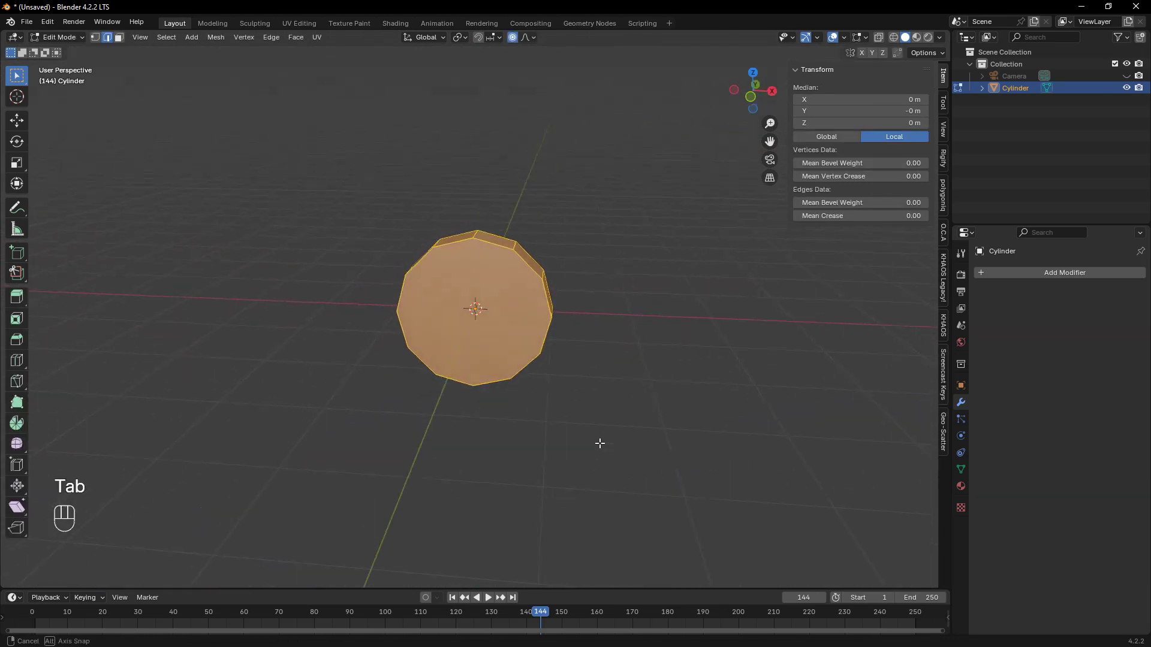
left_click(590, 389)
scroll(586, 386, "up", 3)
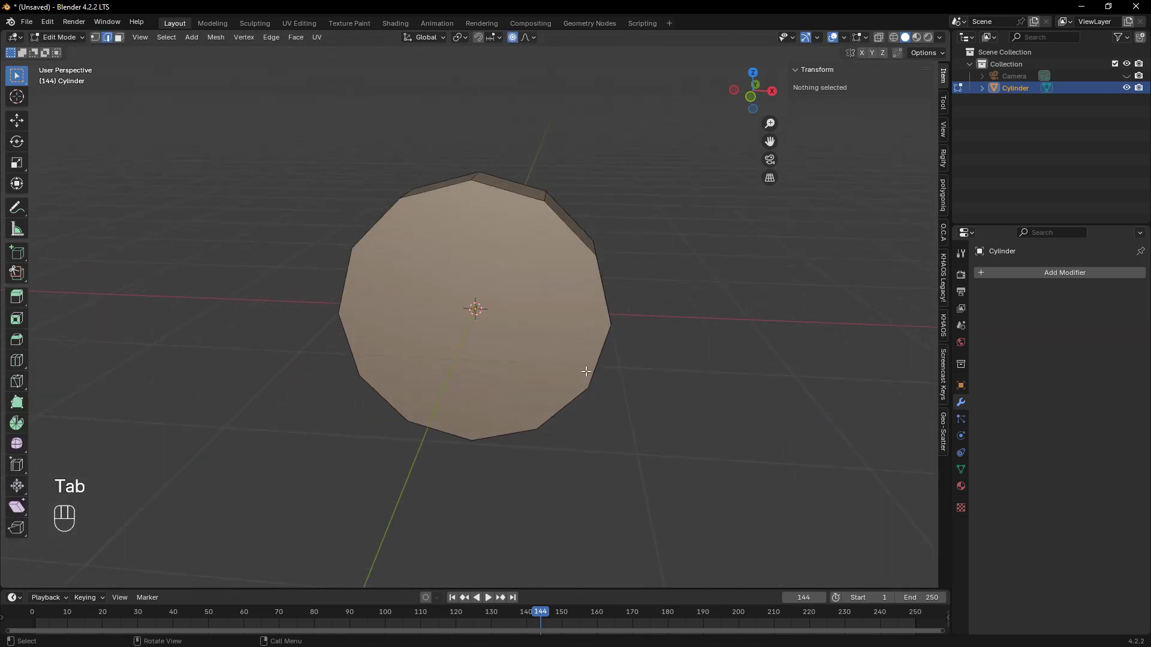
key("3")
left_click(534, 333)
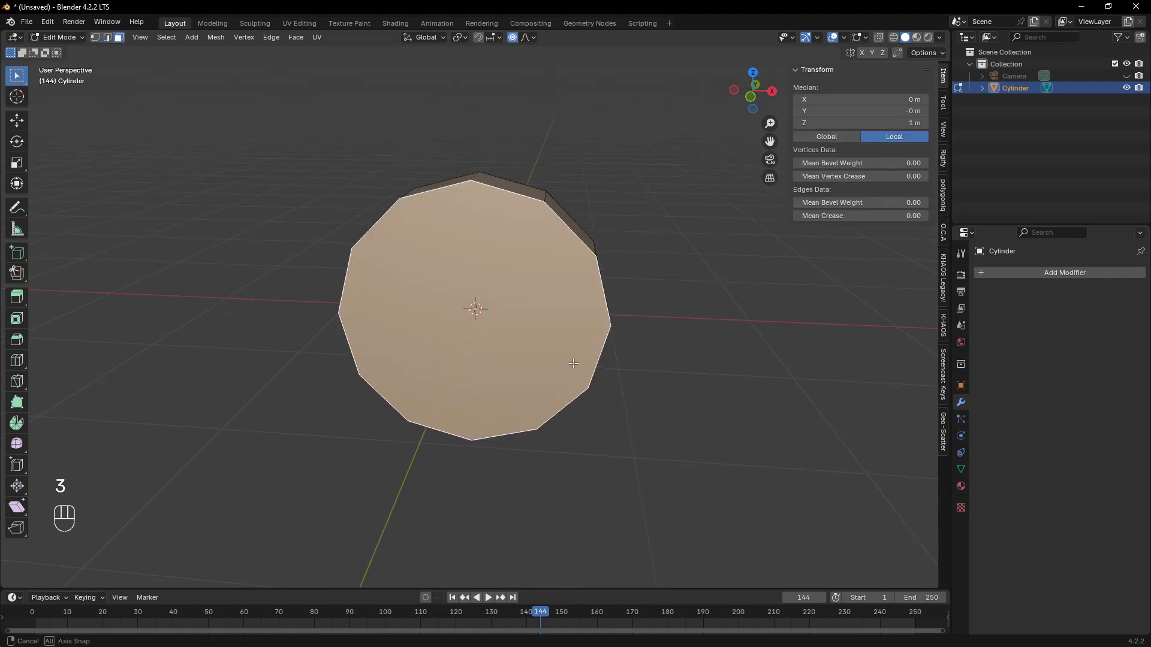
middle_click_drag(533, 333, 475, 324)
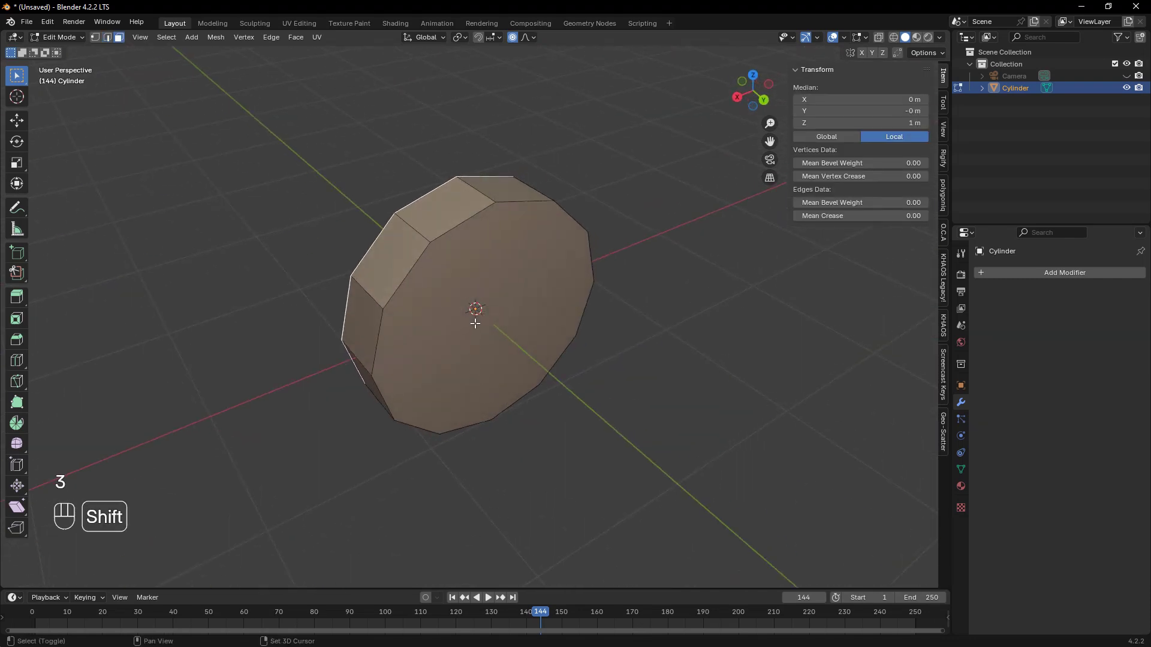
left_click(430, 403, "shift")
middle_click_drag(430, 403, 717, 340)
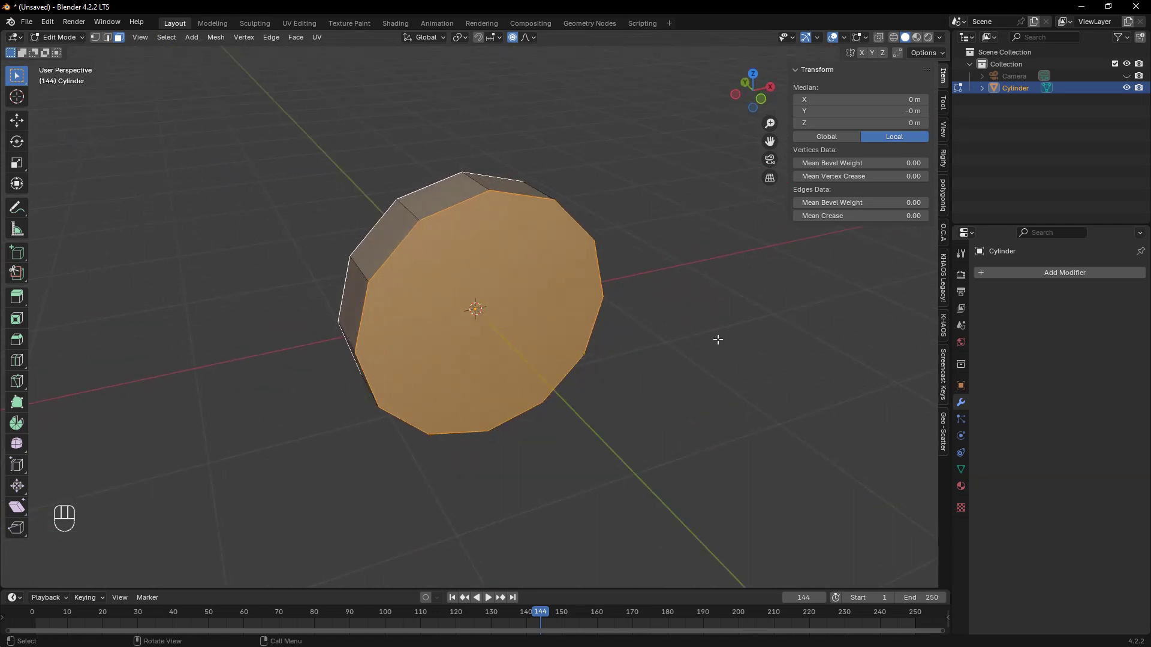
Set the caps' Mean Crease to 1, then deselect them.
left_click(865, 214)
type("1")
key("Return")
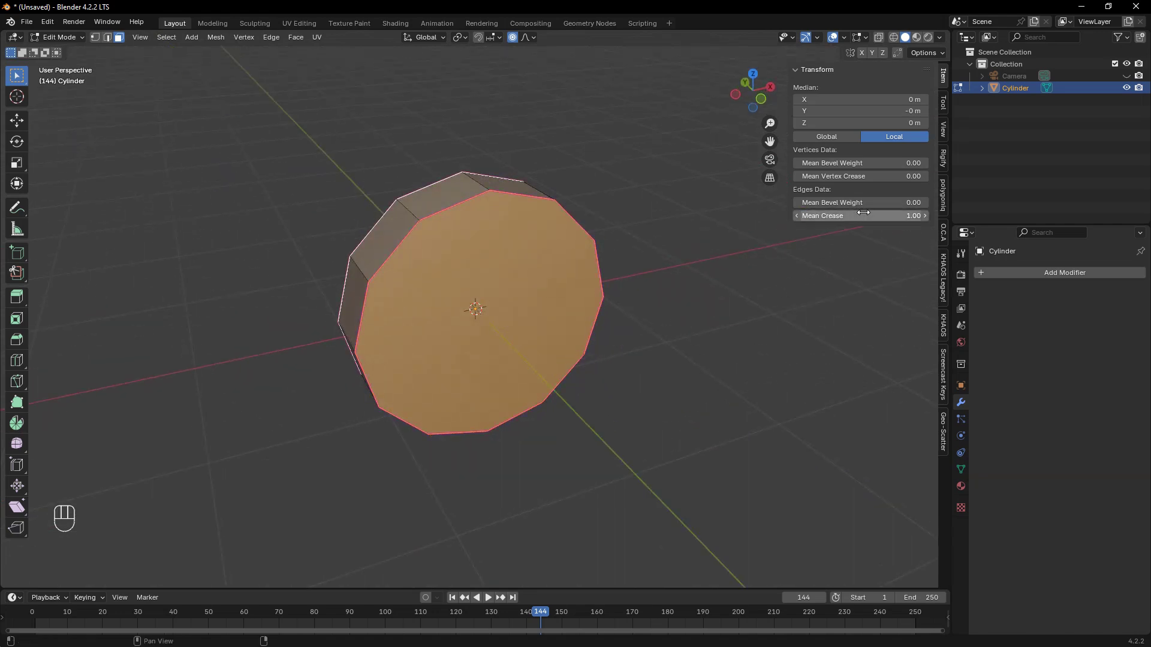
left_click(655, 328)
middle_click_drag(655, 326, 596, 335)
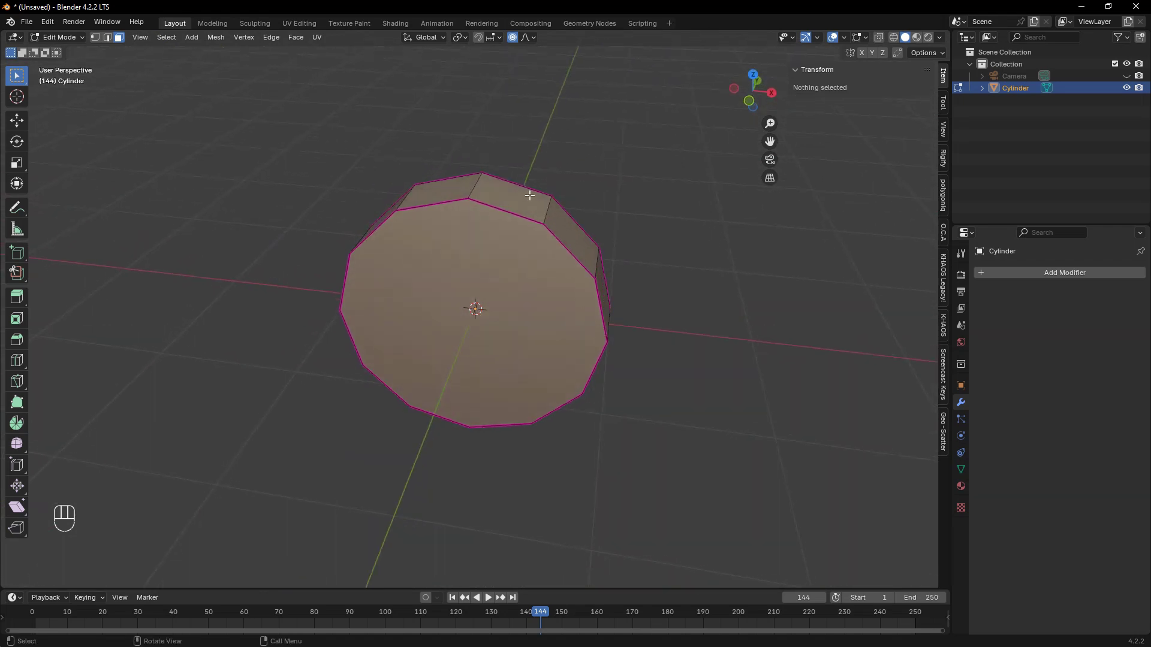
Select six rim side faces around the disc, then view it from the front.
left_click(520, 209)
left_click(571, 235, "shift")
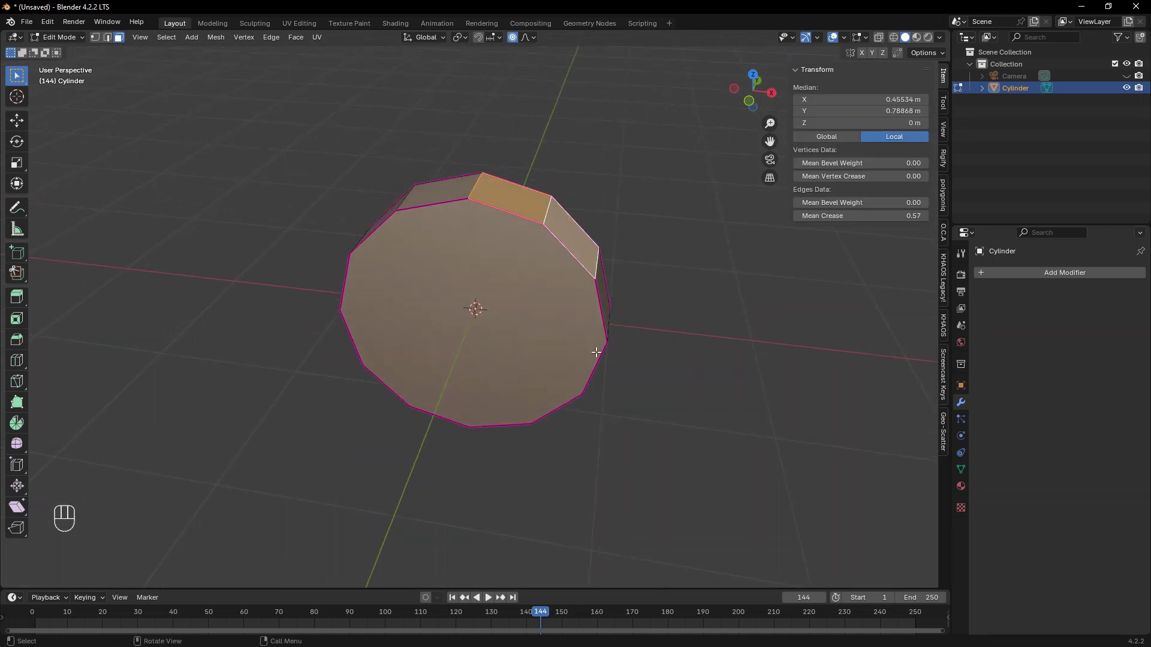
middle_click_drag(604, 443, 568, 391)
left_click(566, 385, "shift")
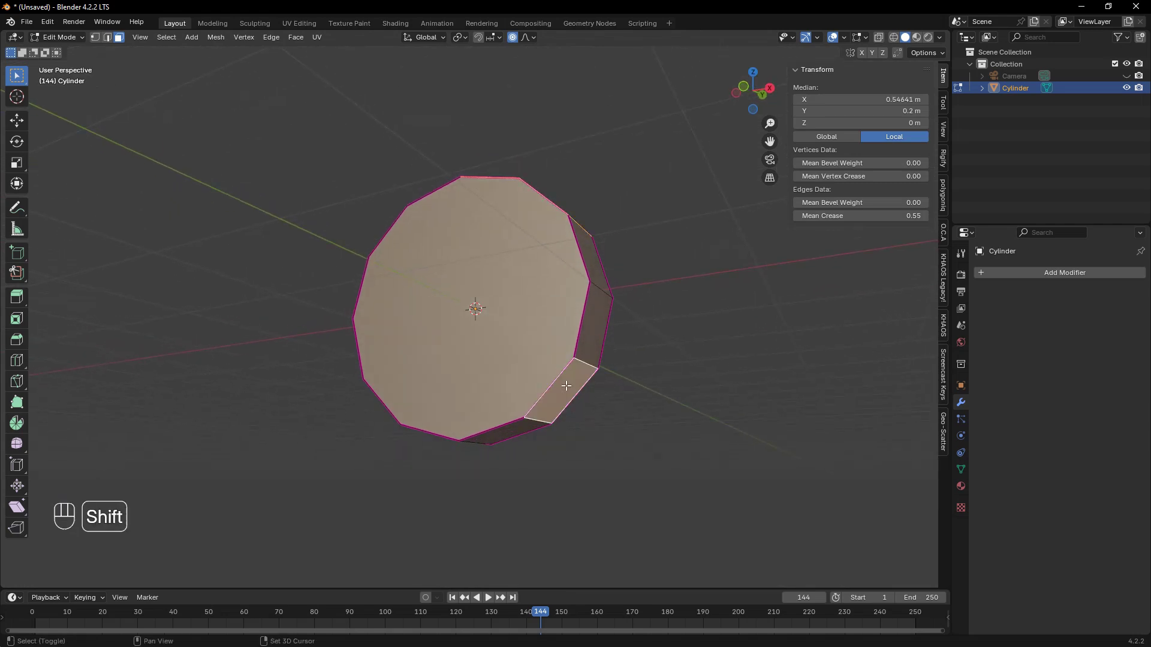
left_click(507, 432, "shift")
middle_click_drag(457, 462, 575, 470)
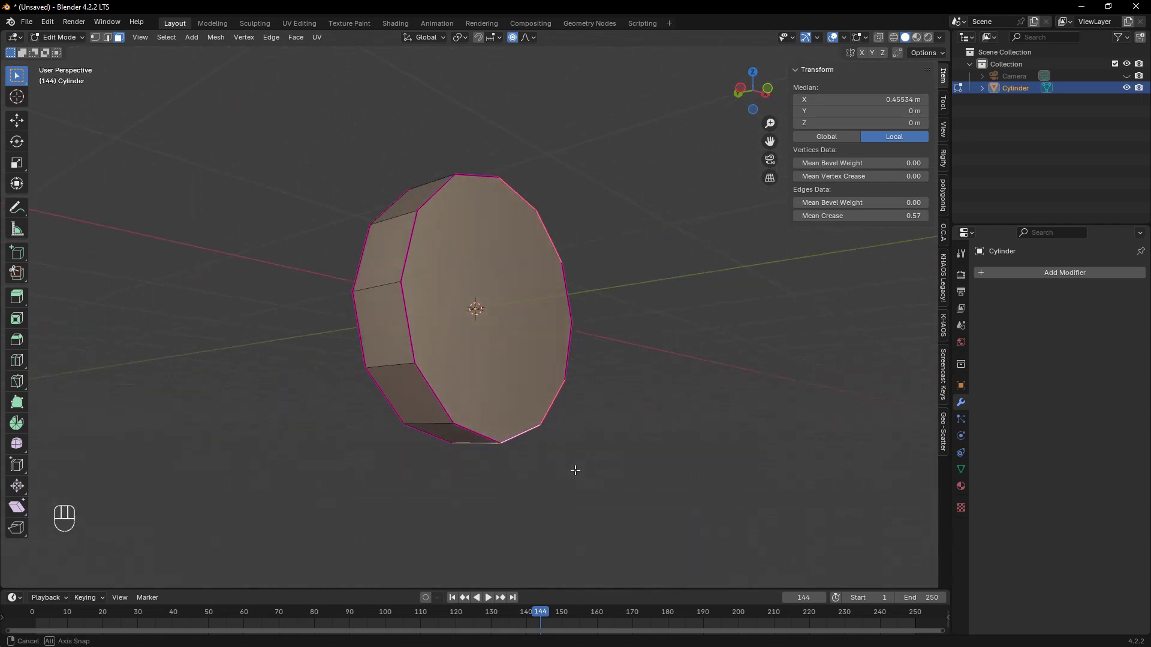
left_click(386, 308, "shift")
left_click(405, 249, "shift")
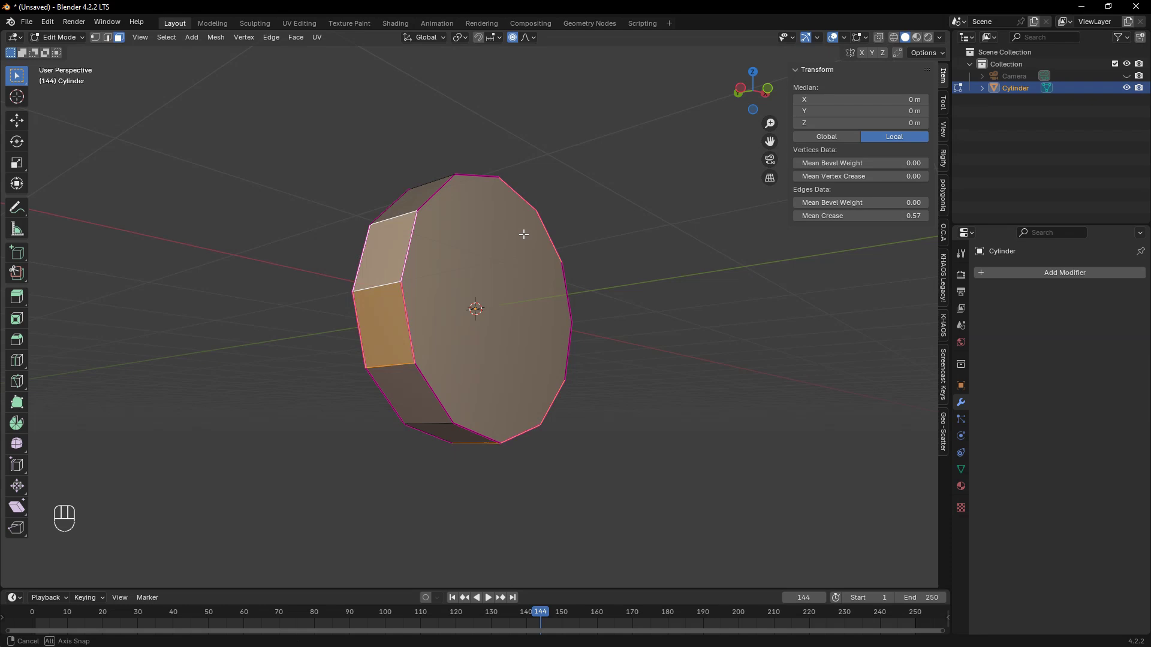
middle_click_drag(522, 236, 485, 309)
key("KP_1")
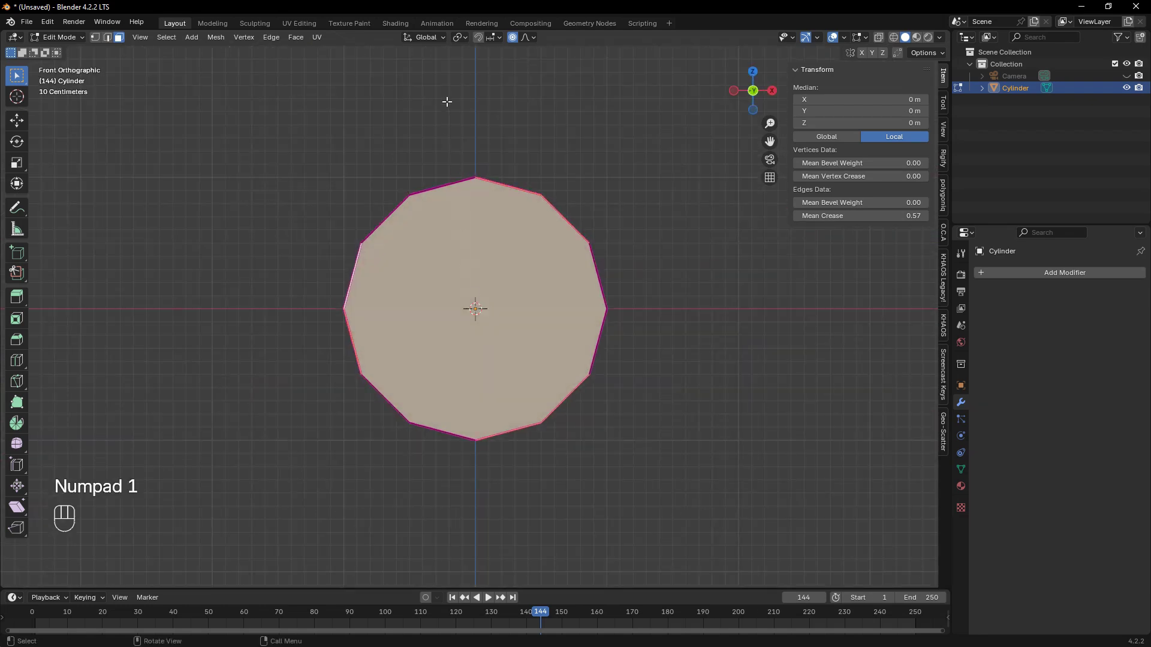
left_click(462, 38)
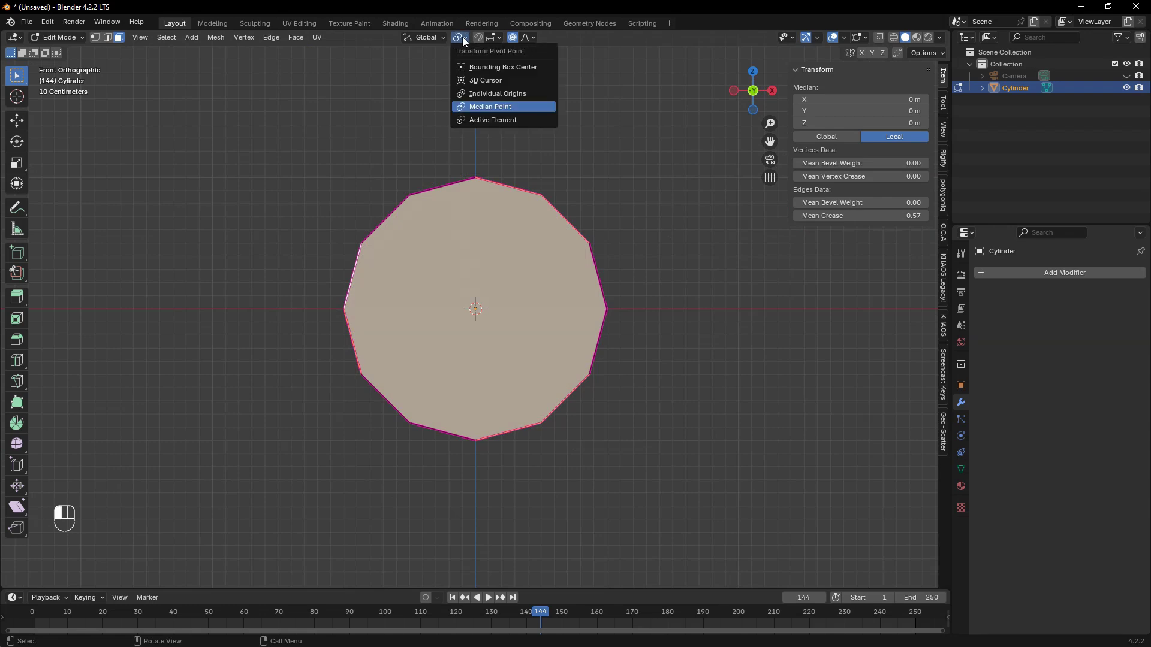
Set the pivot to Individual Origins and inset each rim face by 0.3128 m.
left_click(479, 94)
middle_click_drag(652, 378, 654, 439)
key("i")
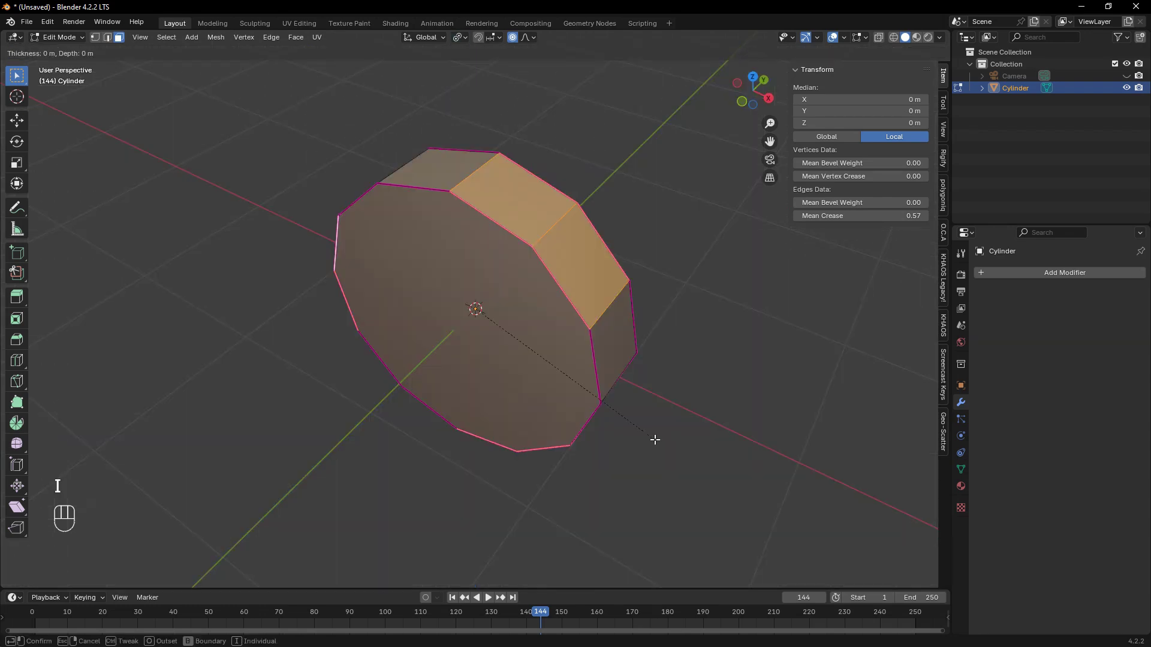
left_click(628, 415)
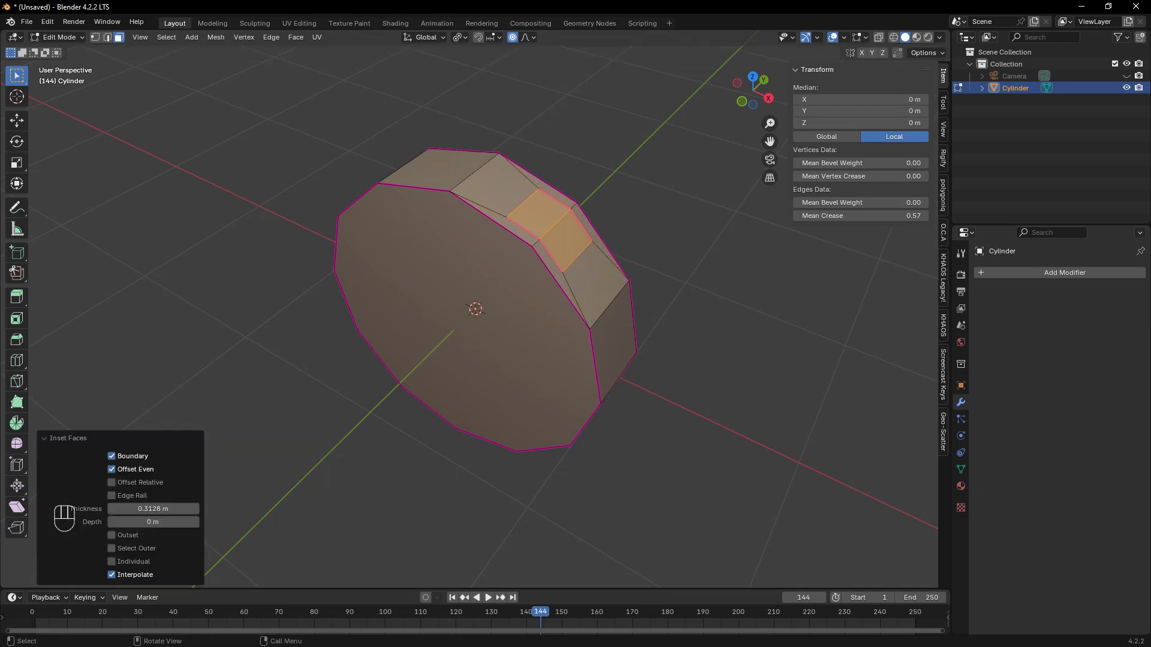
Narrow the insets along Y to 0.342 into thin strips.
key("s")
key("y")
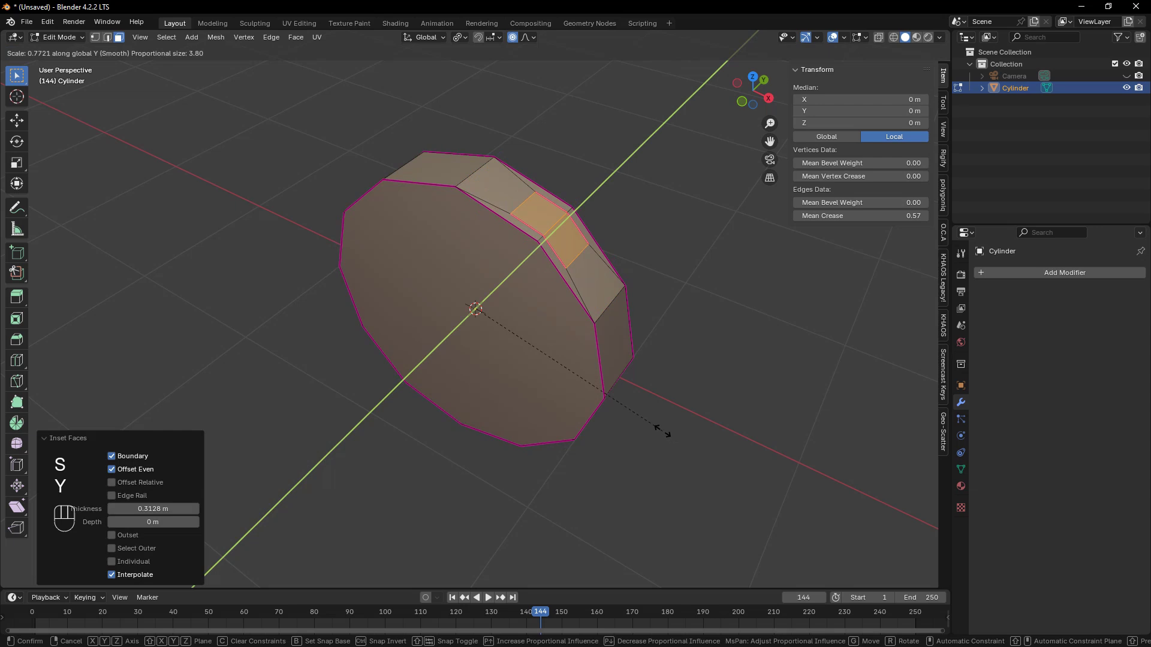
right_click(662, 430)
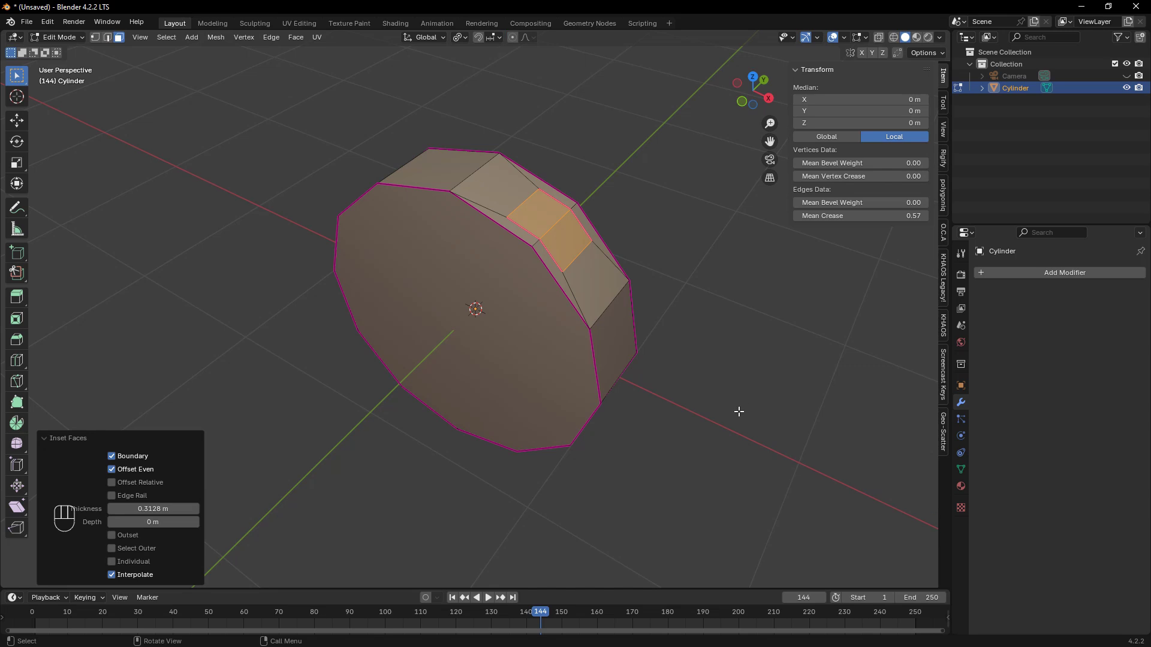
key("s")
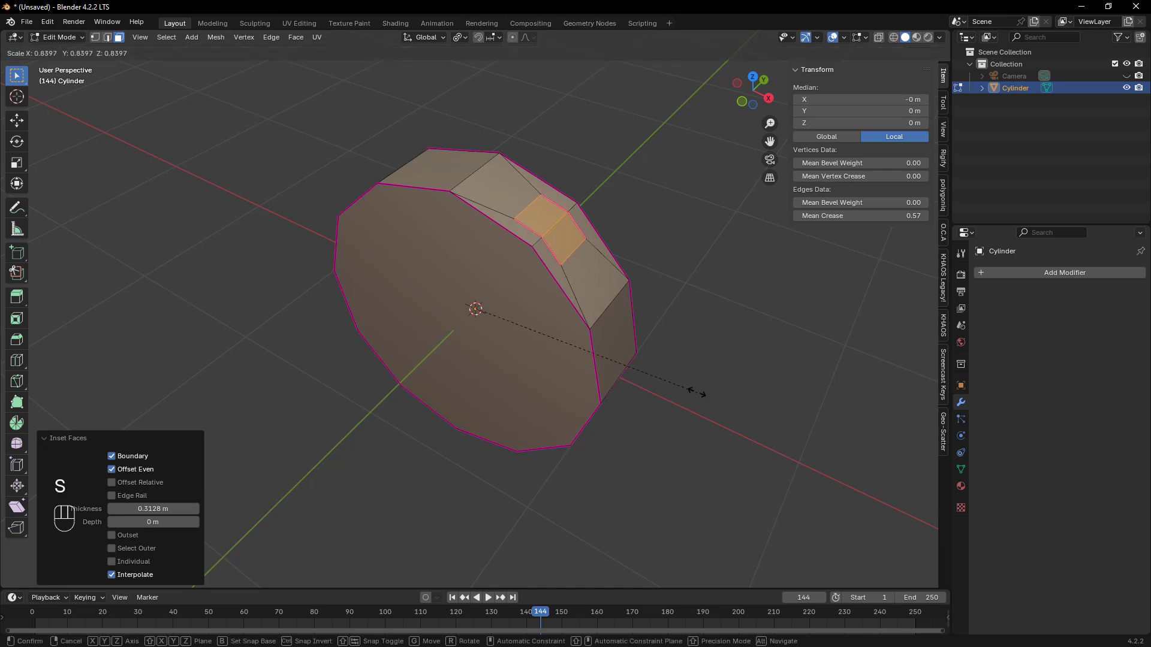
key("y")
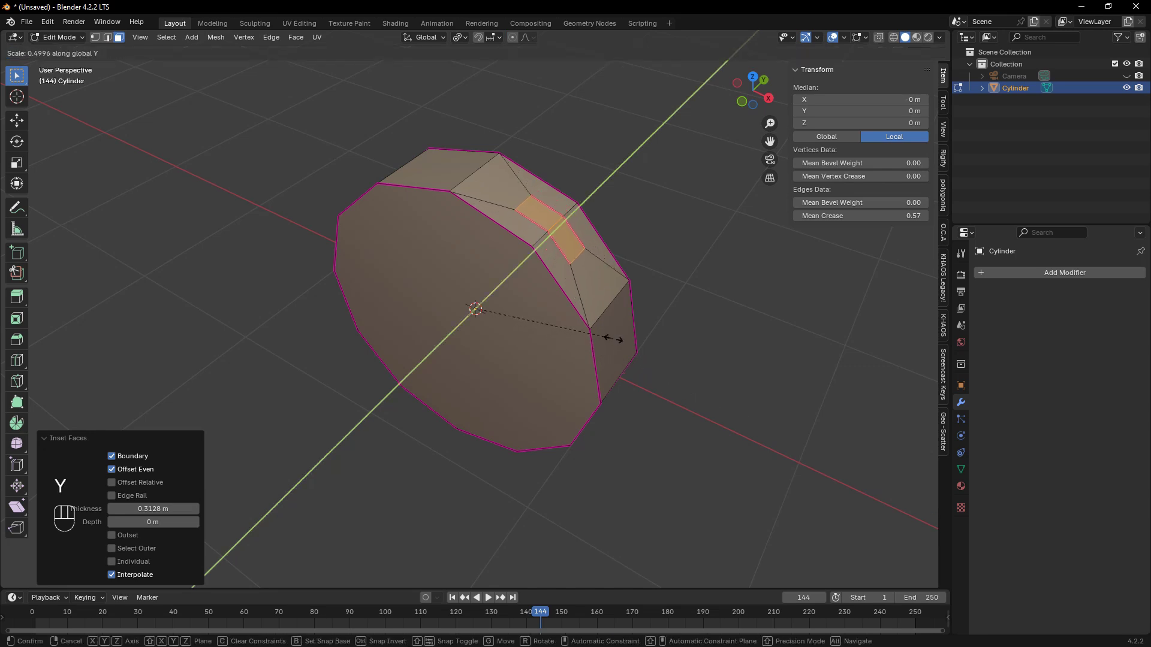
left_click(573, 314)
key("KP_1")
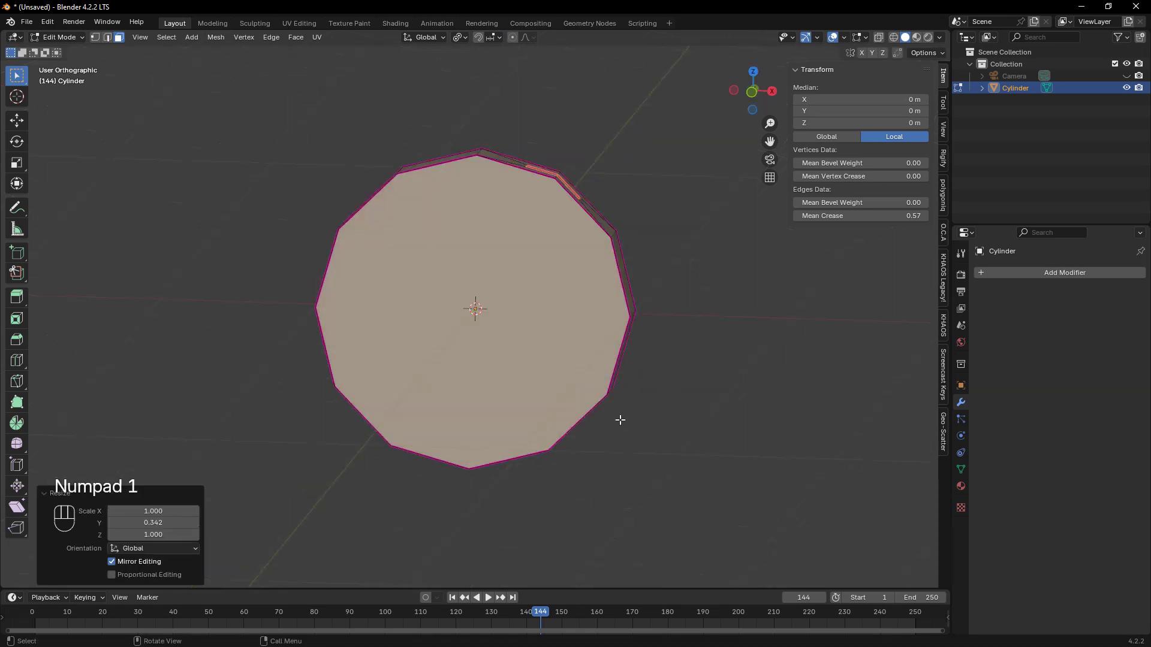
scroll(620, 419, "down", 2)
Extrude the arm faces out to 0.4016 m, extrude again and flare the ends to 1.352.
key("e")
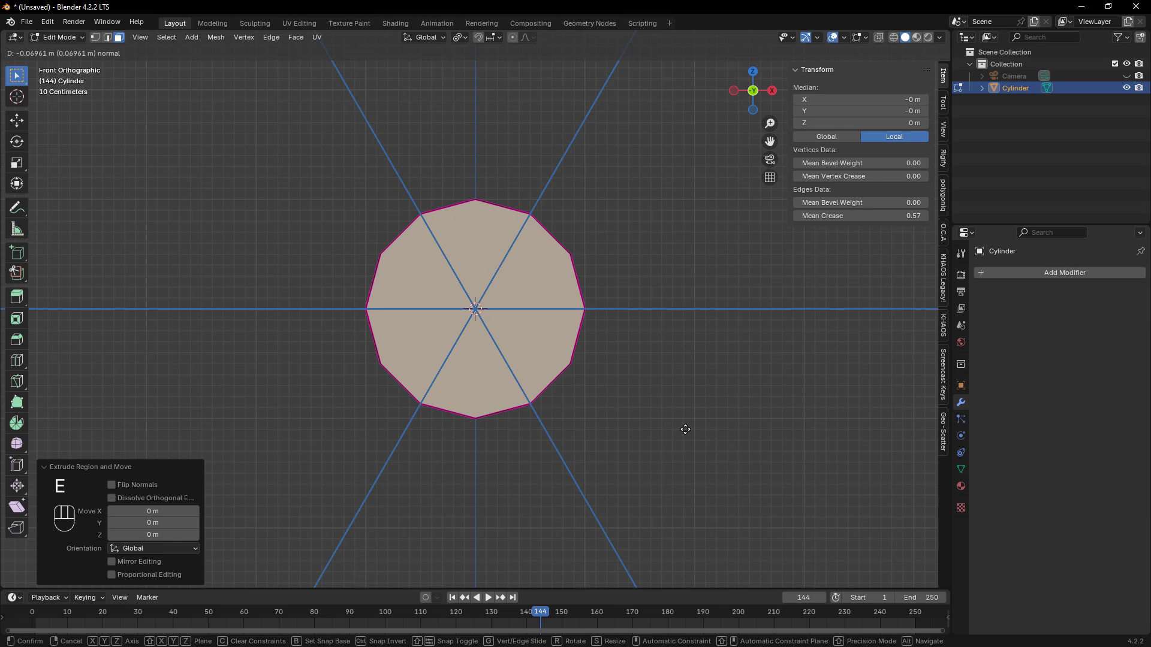
left_click(890, 558)
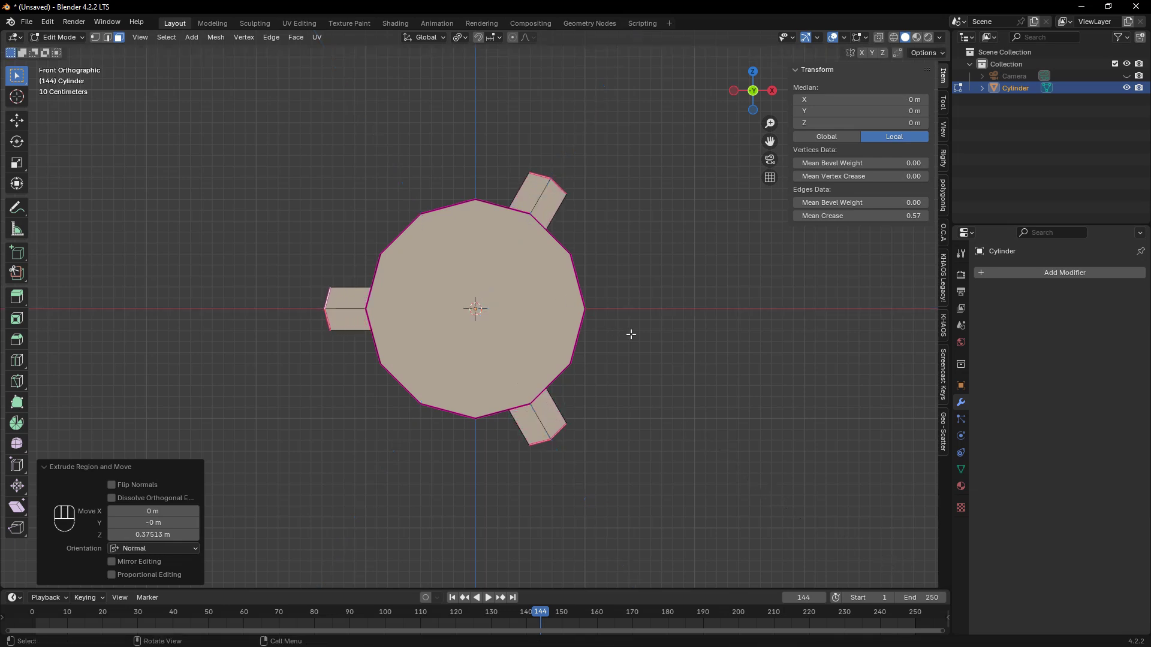
key("e")
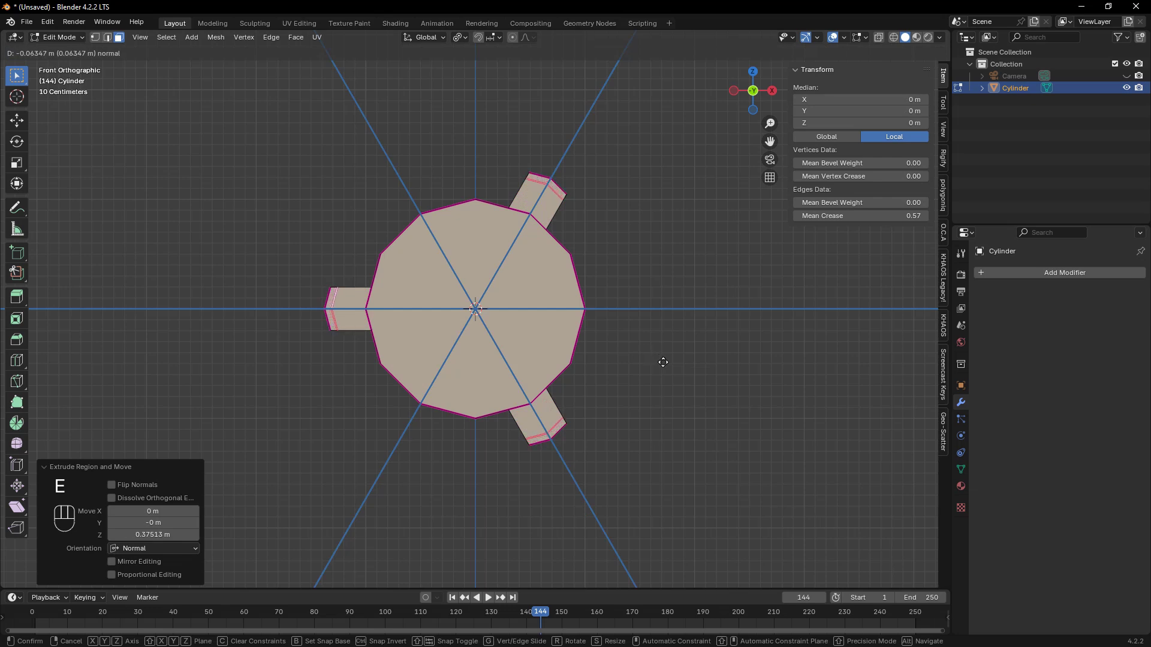
left_click(563, 287)
key("s")
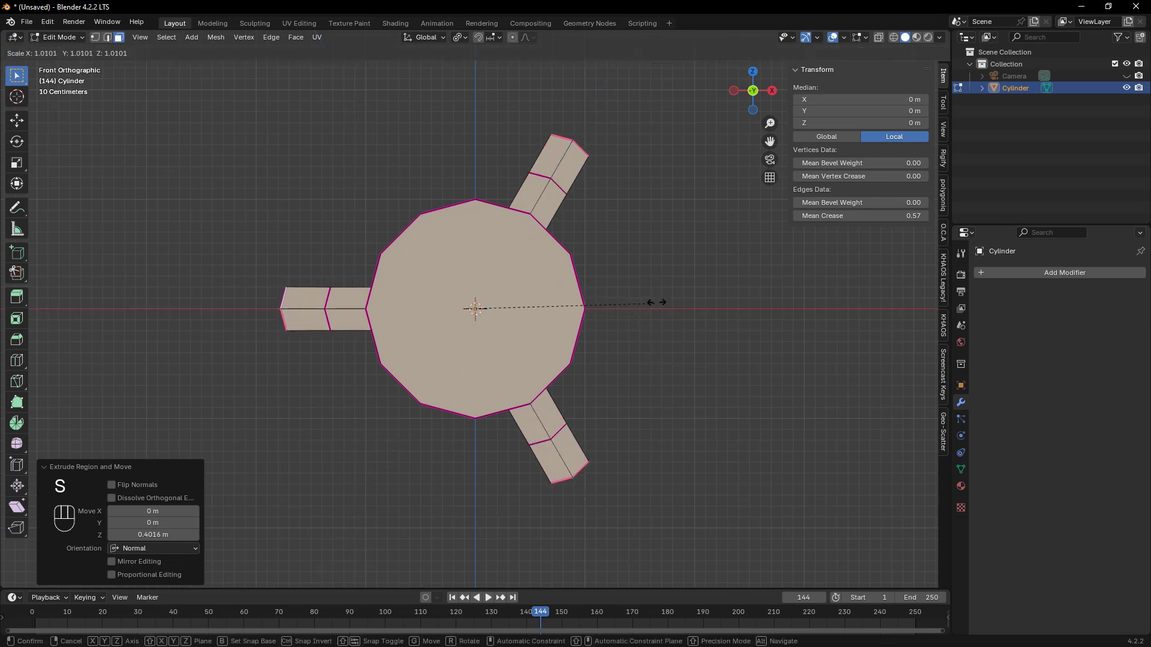
left_click(715, 289)
key("e")
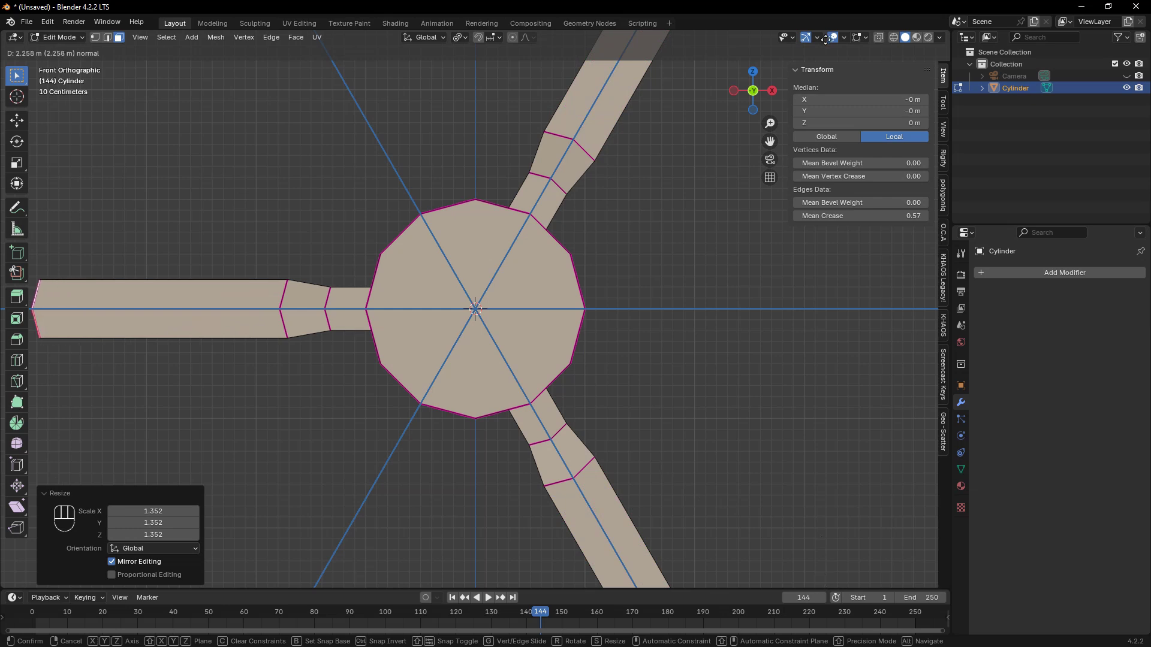
Finish the long 2.258 m blade extrusion, extrude the ends again and shrink them to 0.502.
left_click(830, 59)
scroll(686, 317, "down", 5)
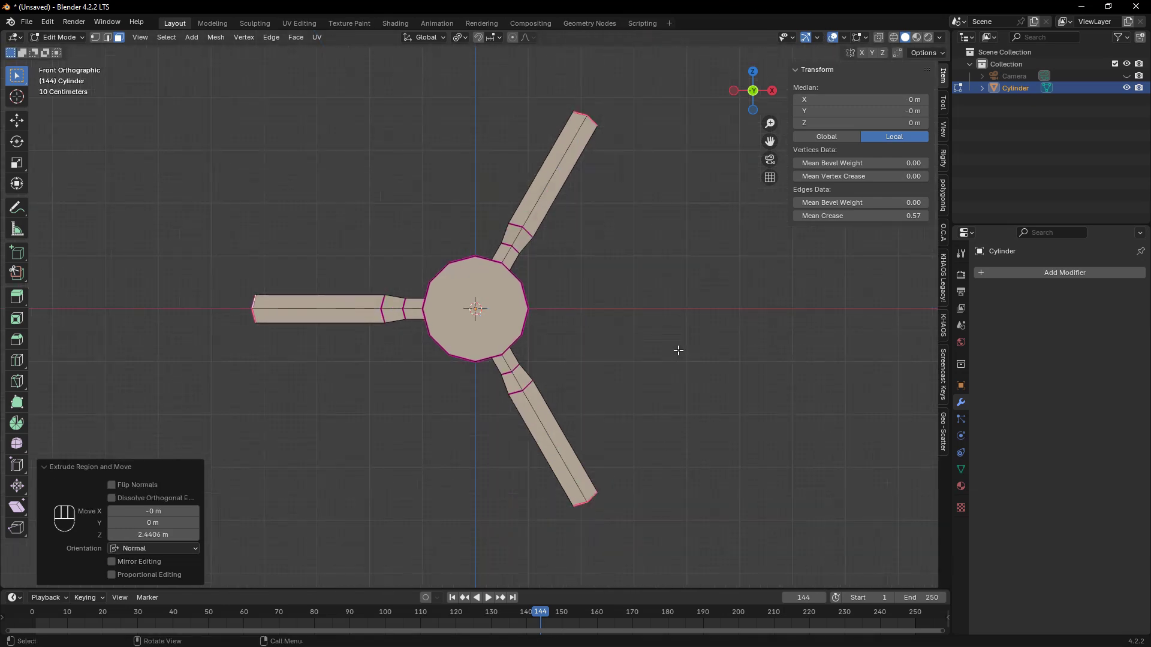
key("e")
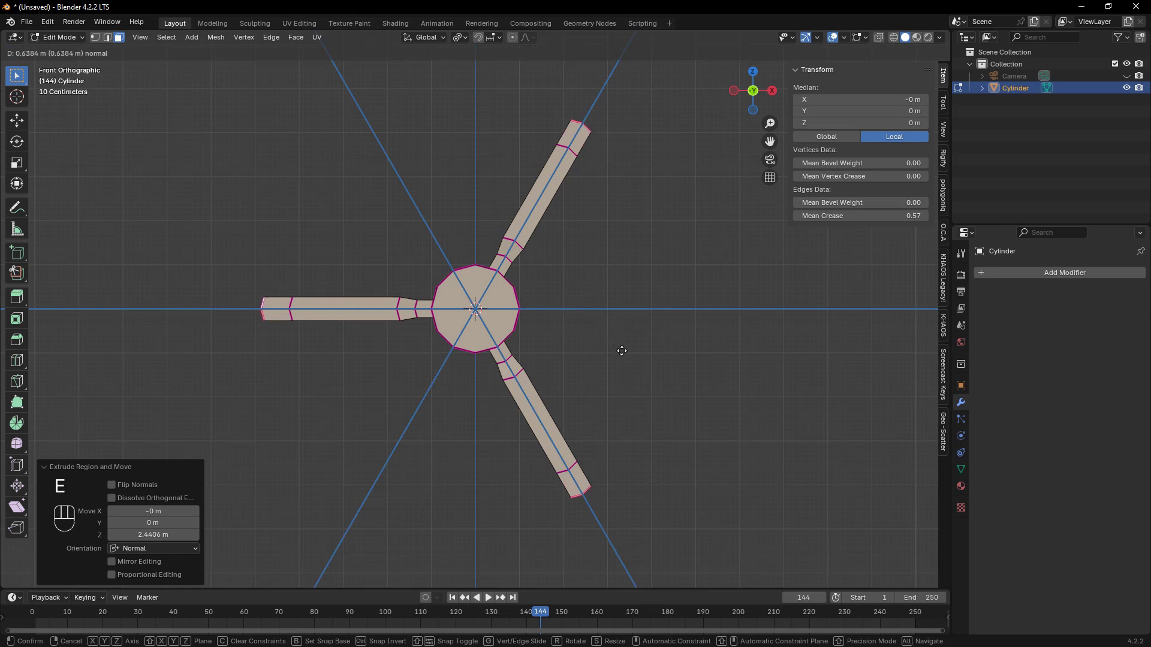
left_click(663, 362)
key("s")
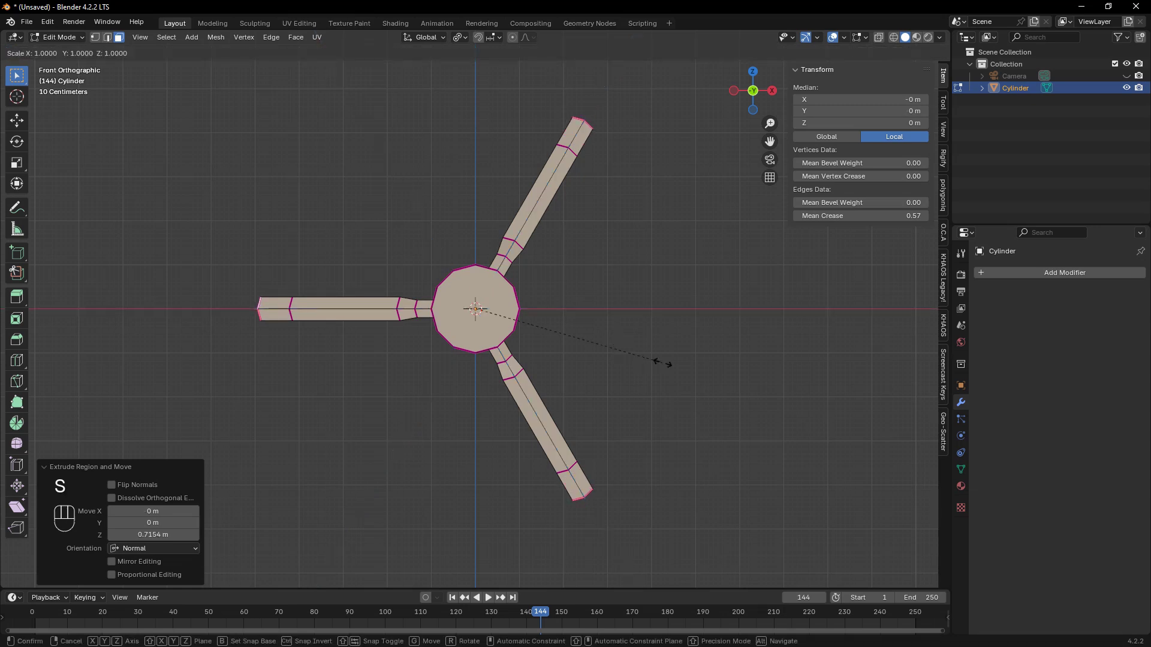
left_click(572, 324)
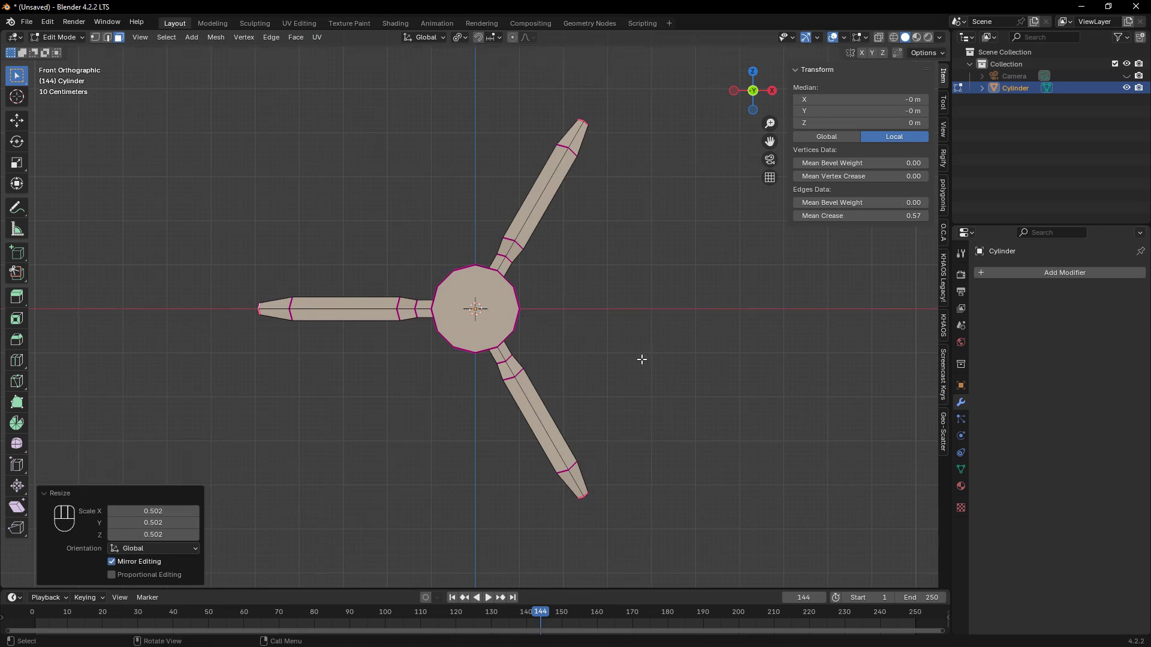
Extrude short 0.227 m tips and shrink them to 0.335 into points.
key("e")
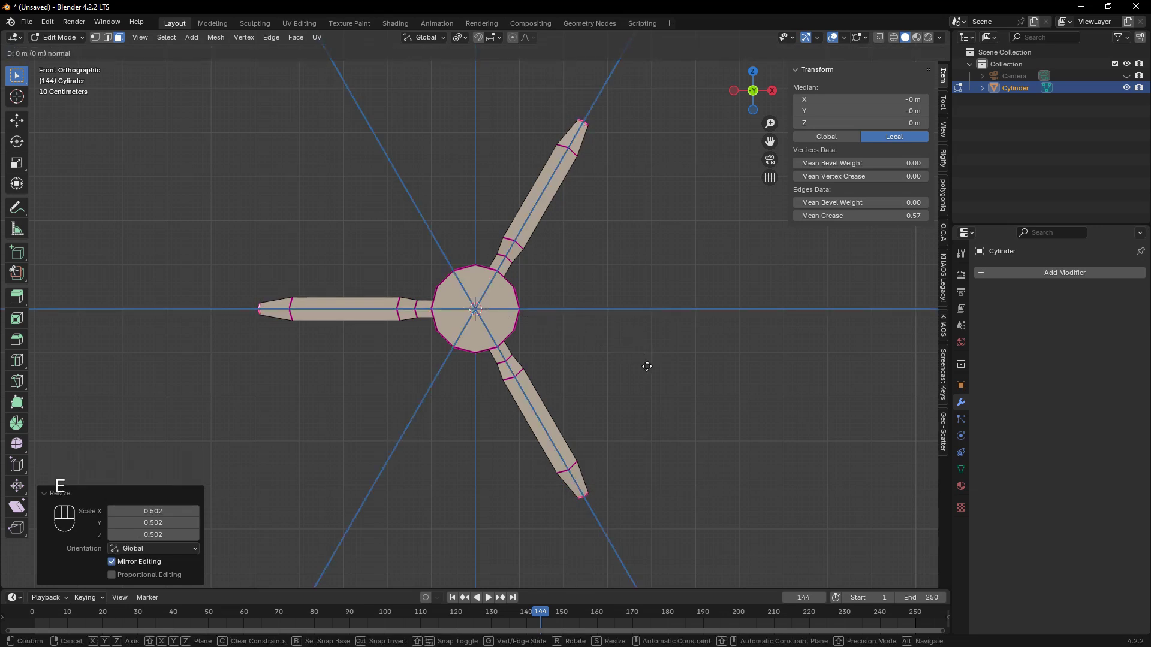
left_click(661, 388)
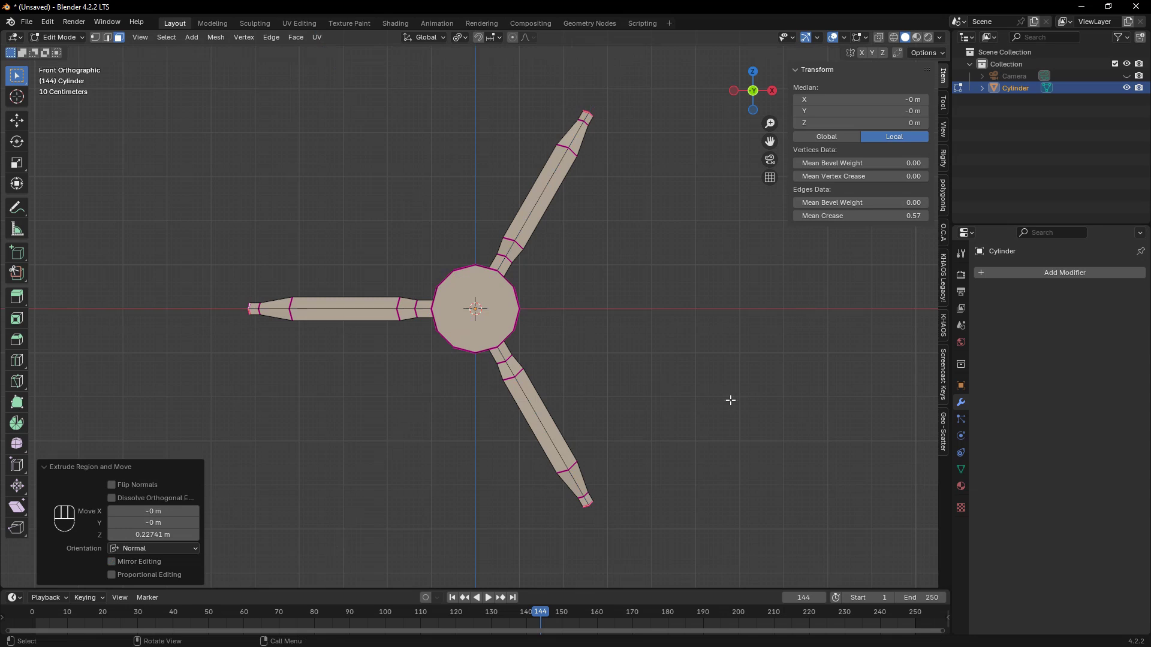
key("s")
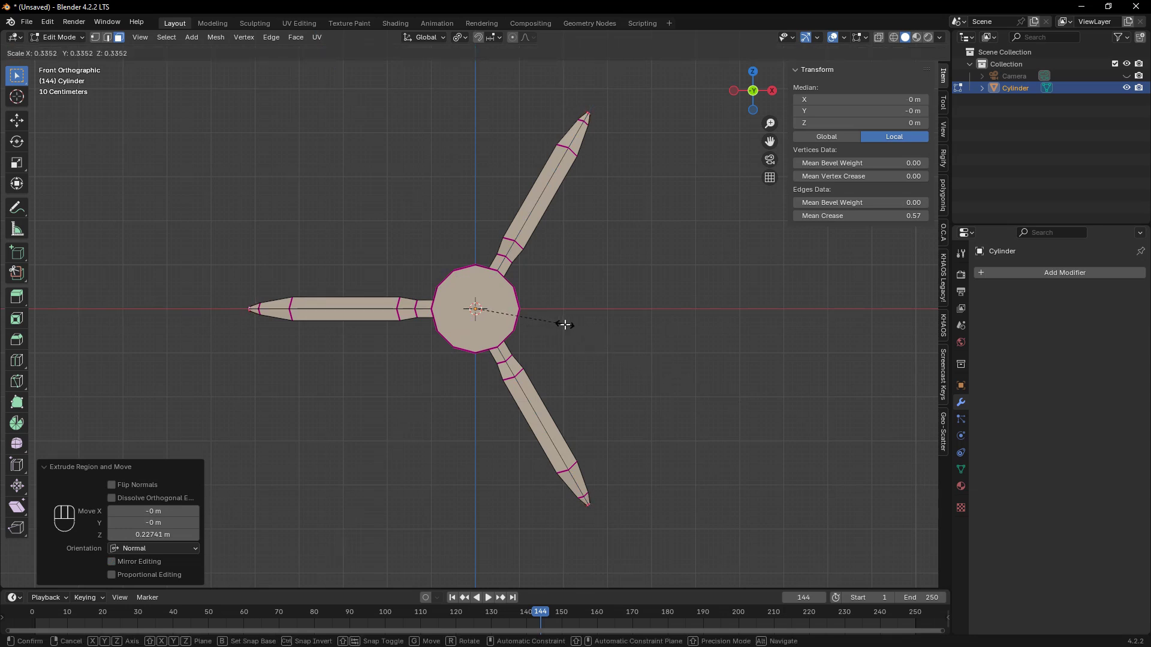
left_click(565, 325)
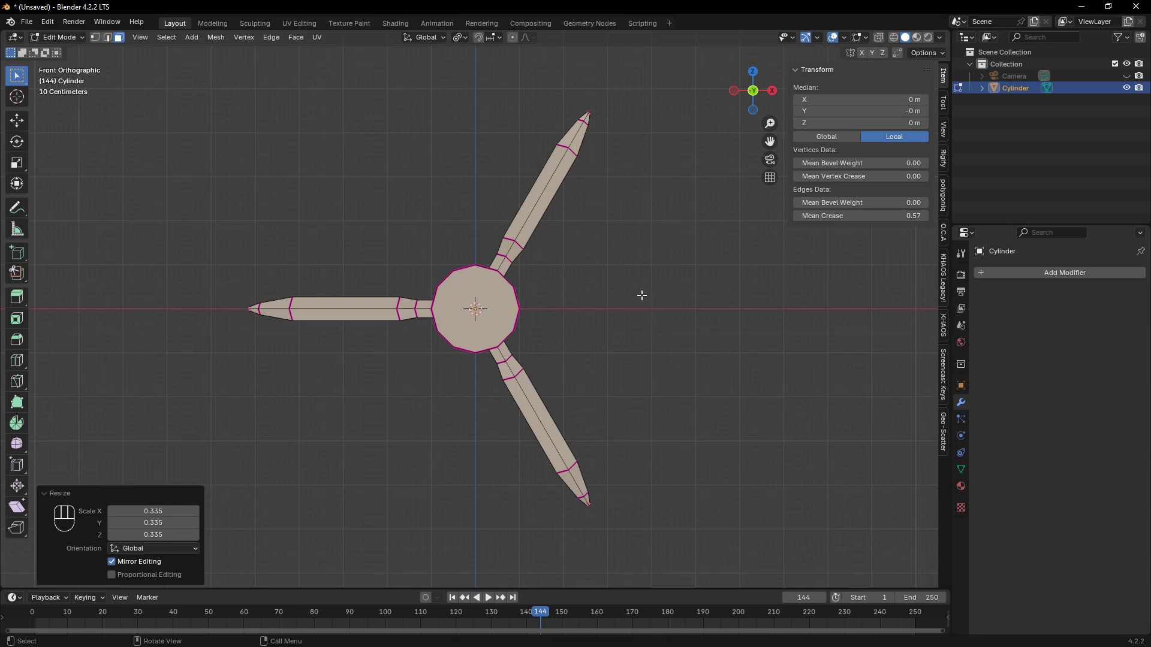
scroll(644, 314, "up", 4)
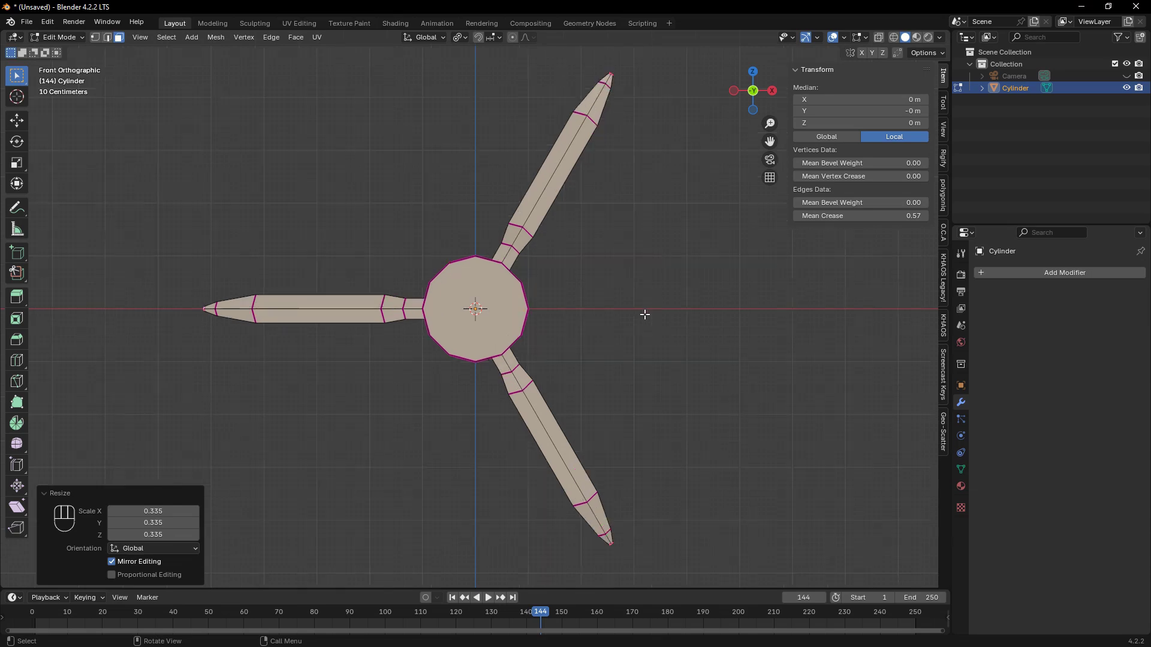
scroll(634, 336, "down", 2)
scroll(631, 342, "down", 2)
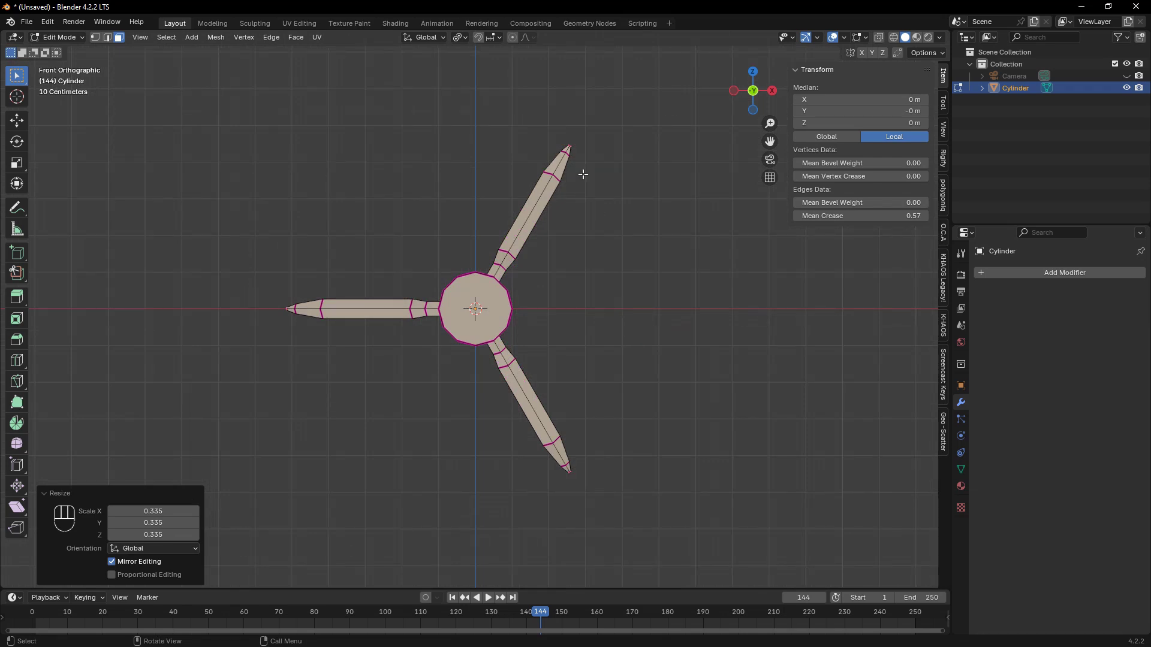
Set Transform Orientation to Normal and enable proportional editing for the blade tips.
left_click(436, 37)
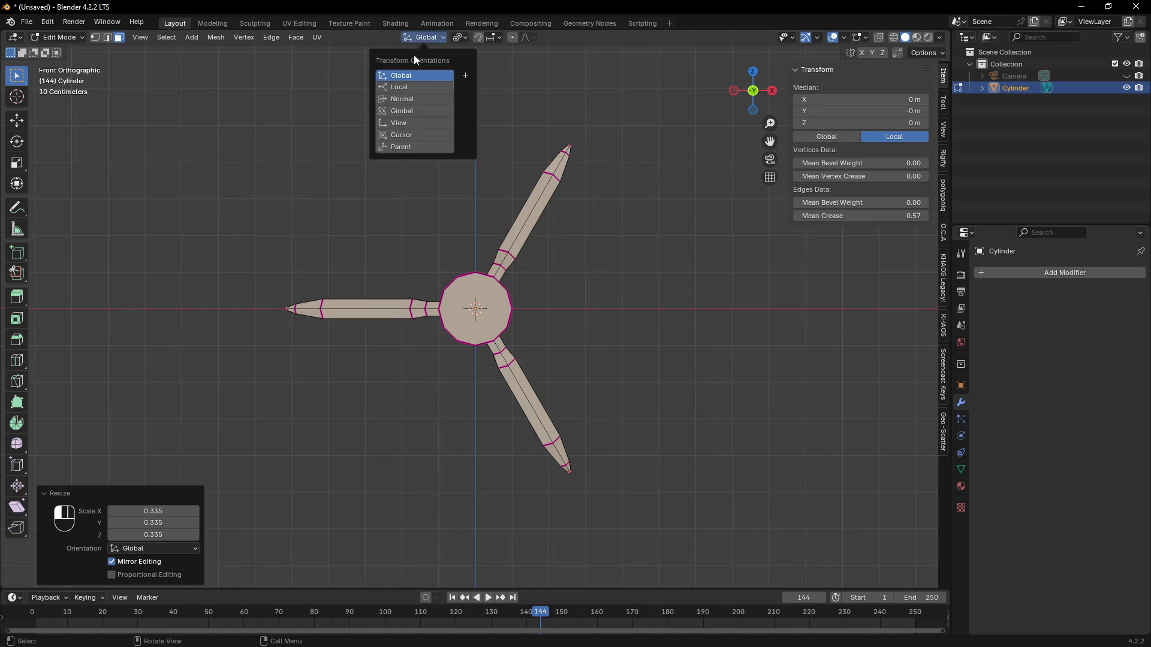
left_click(395, 98)
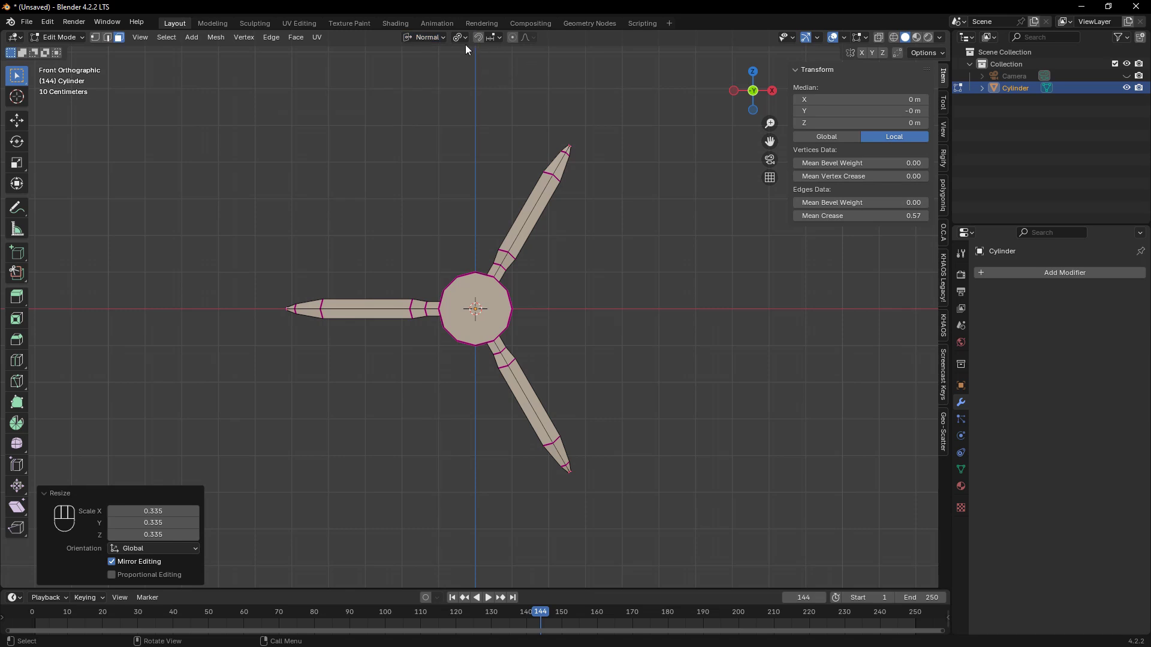
left_click(513, 37)
key("r")
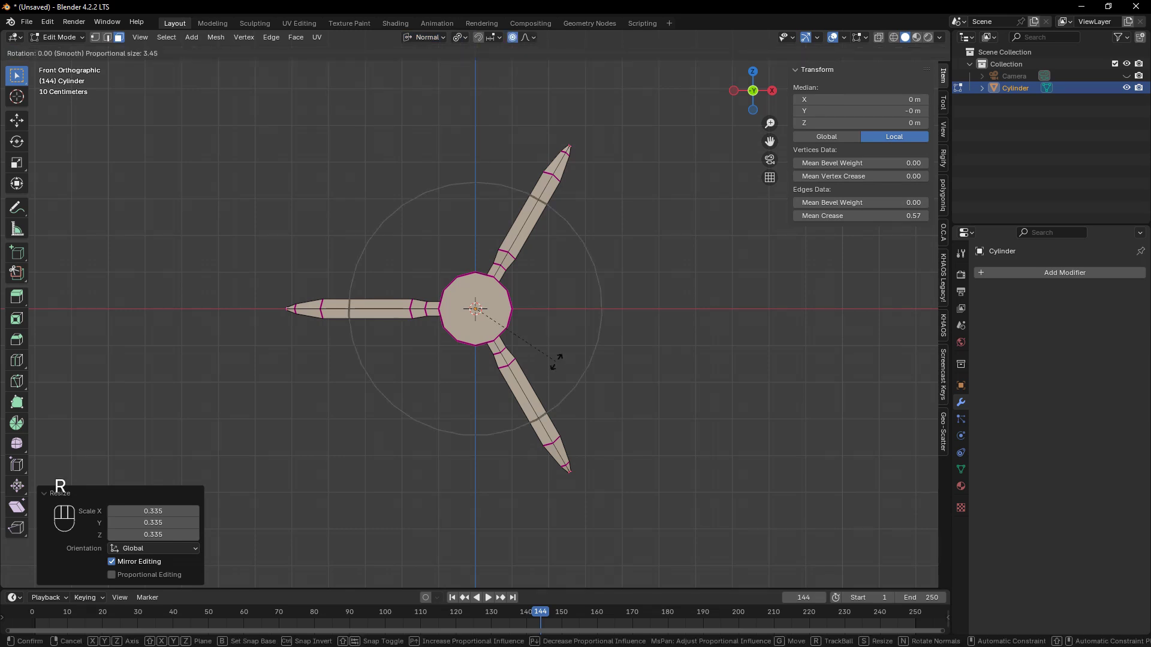
scroll(554, 362, "down", 1)
left_click(554, 361)
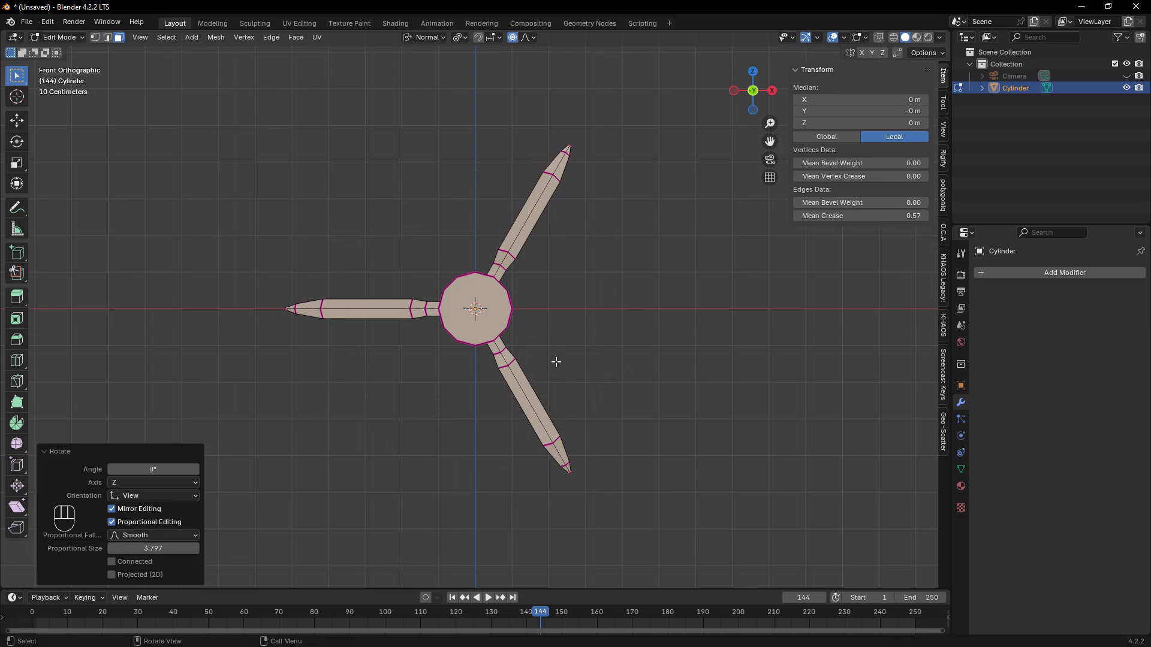
Twist the blade tips -48.2° about their normal Z axis and check the result in Object Mode.
key("r")
key("z")
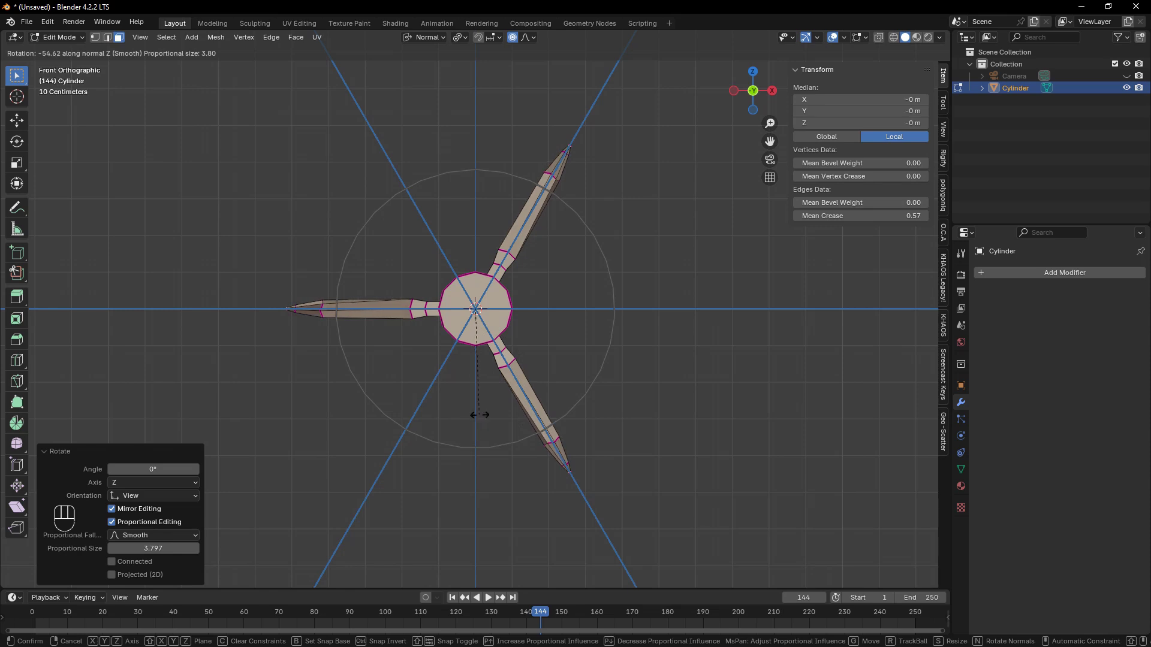
left_click(487, 395)
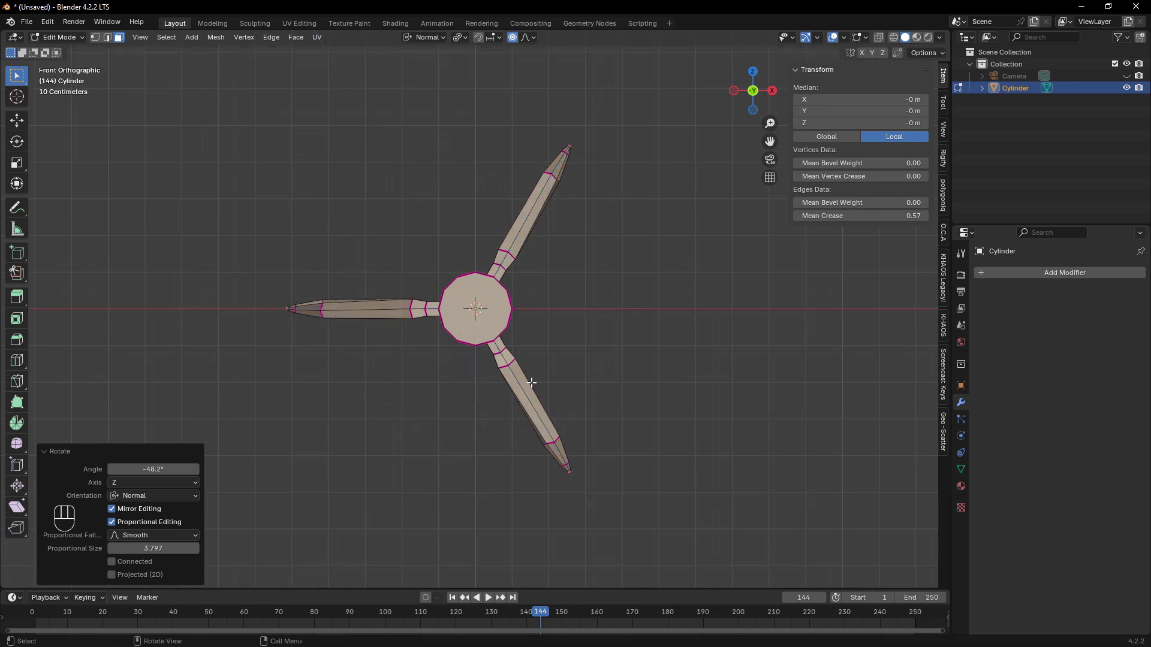
middle_click_drag(487, 395, 622, 379)
scroll(598, 369, "up", 5)
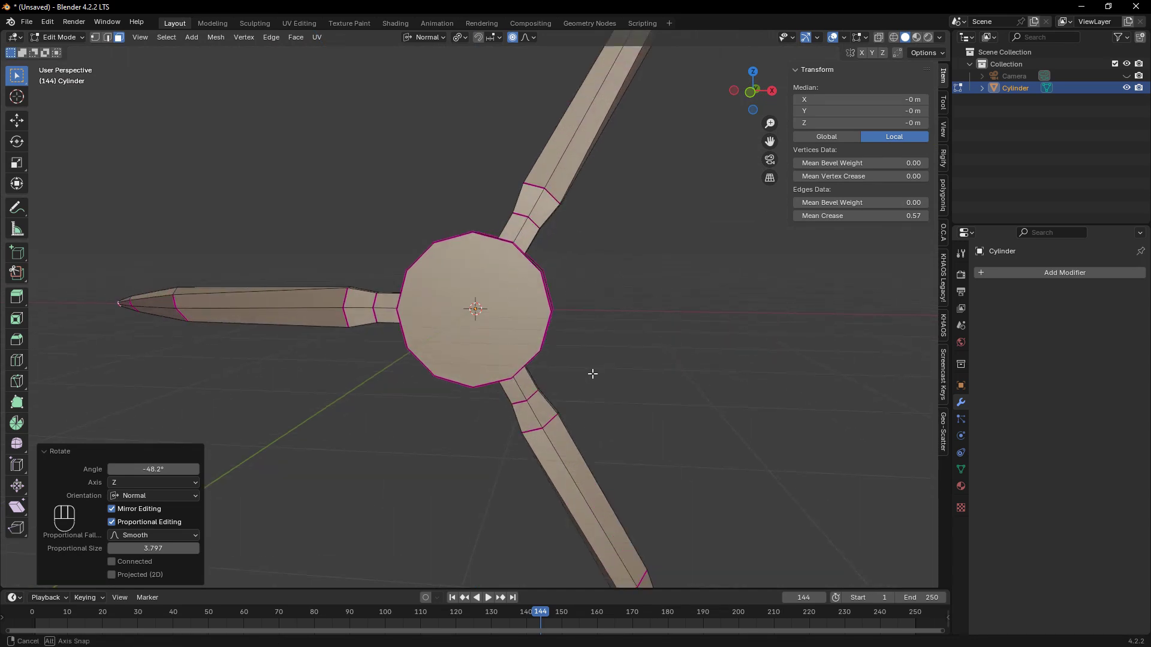
scroll(591, 363, "down", 2)
key("Tab")
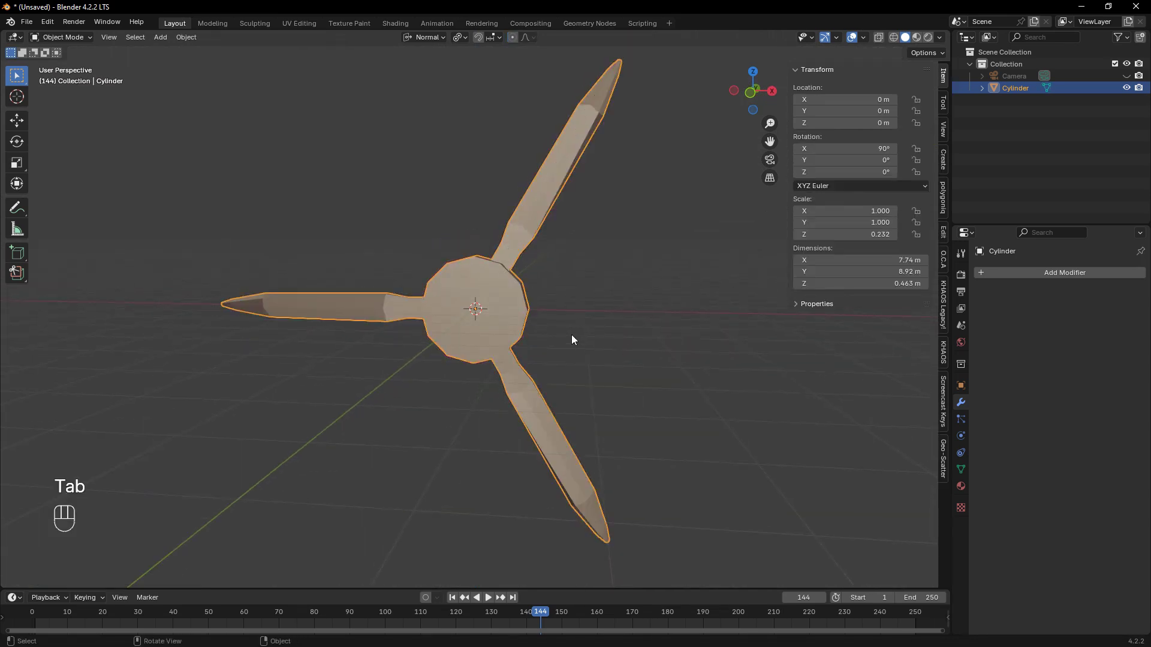
mouse_move(574, 337)
middle_mouse_down()
mouse_move(576, 373)
mouse_move(588, 367)
mouse_move(553, 358)
mouse_move(567, 359)
middle_mouse_up()
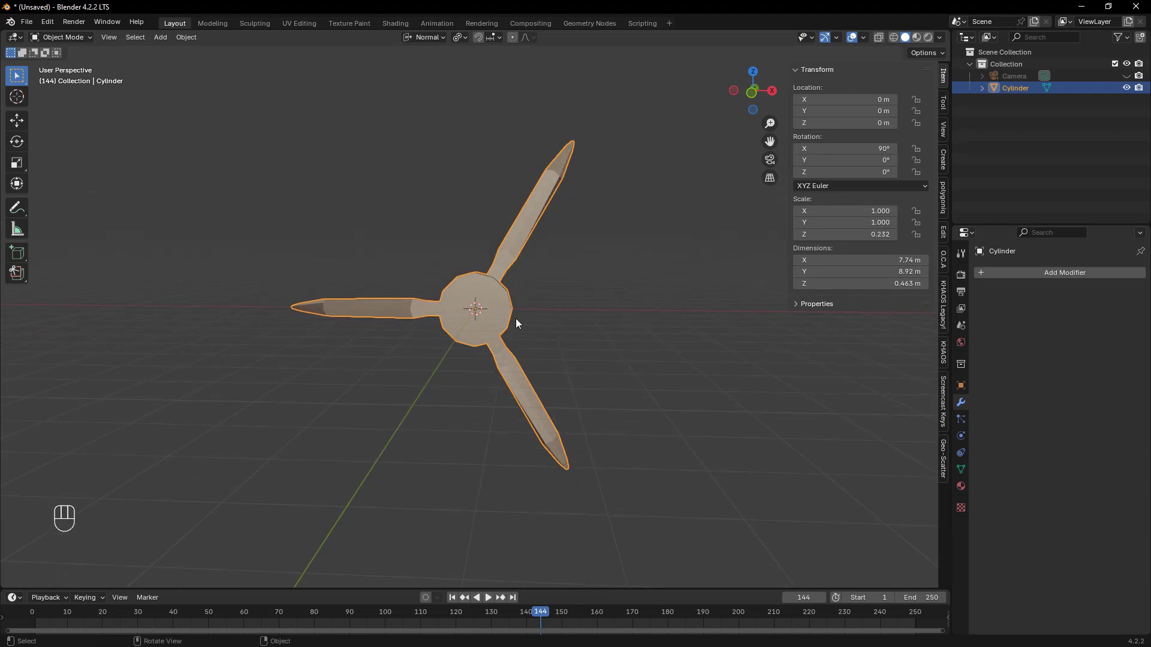
key("Tab")
Inset the hub's cap face by 0.7749 m.
key("KP_1")
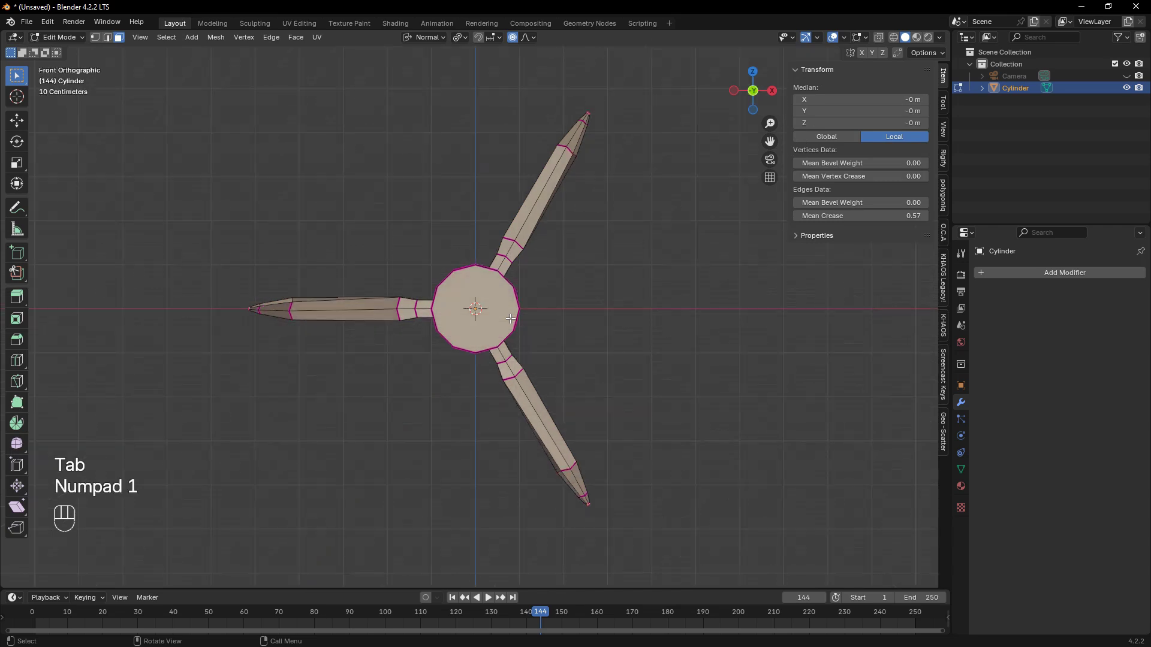
scroll(510, 318, "up", 2)
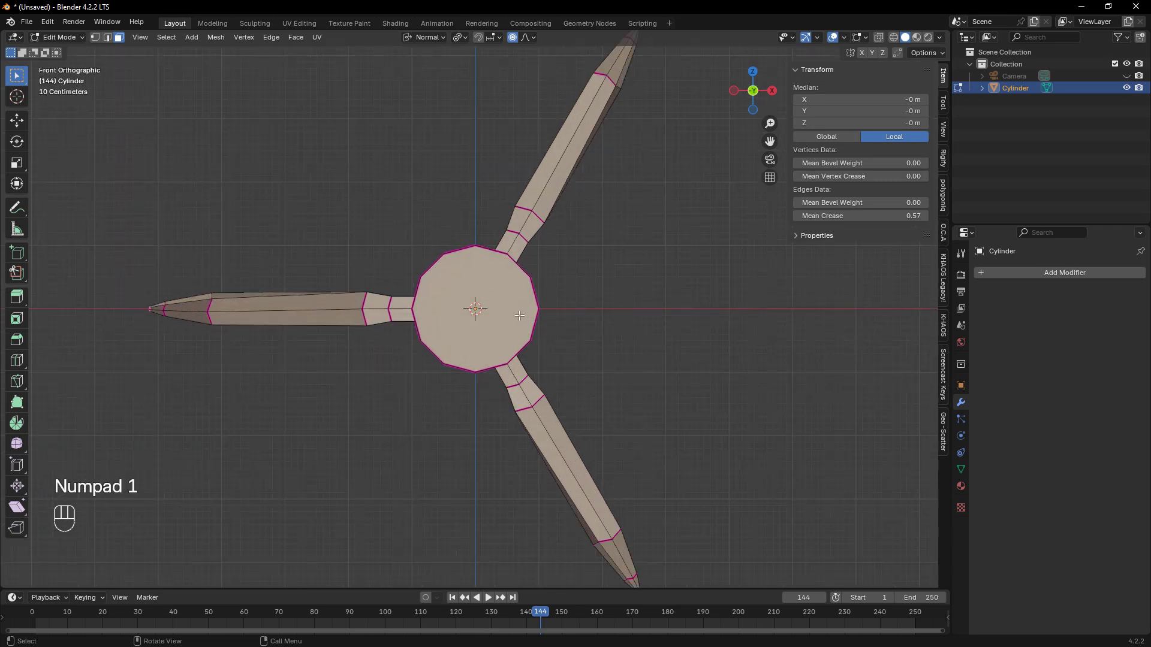
left_click(519, 315)
key("i")
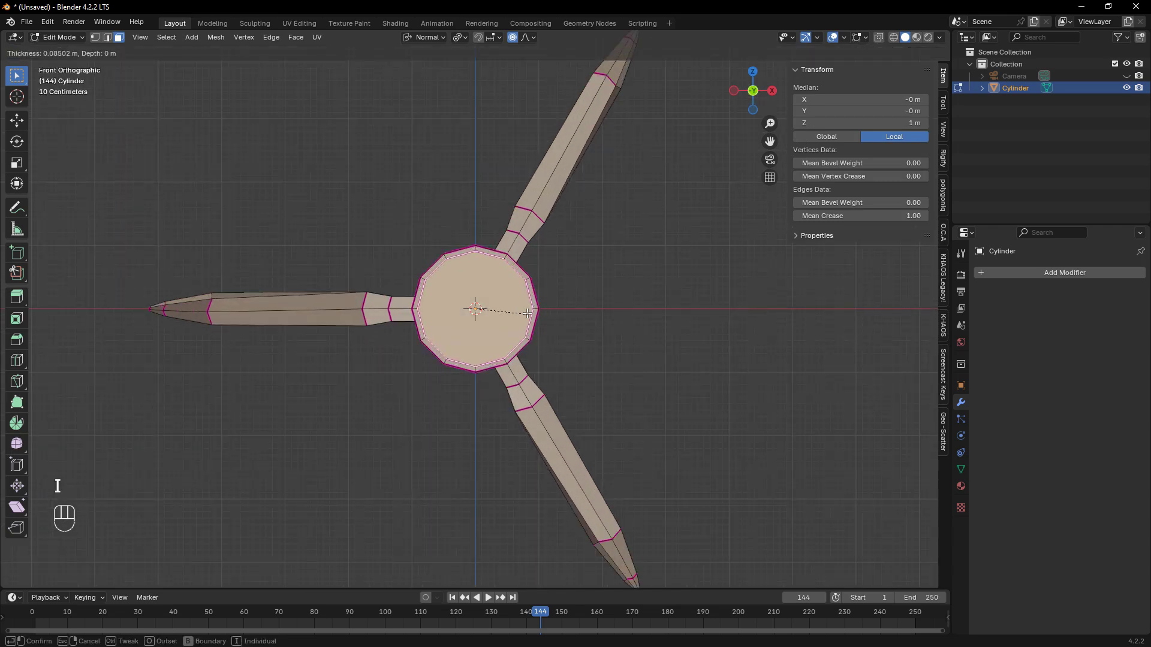
left_click(494, 311)
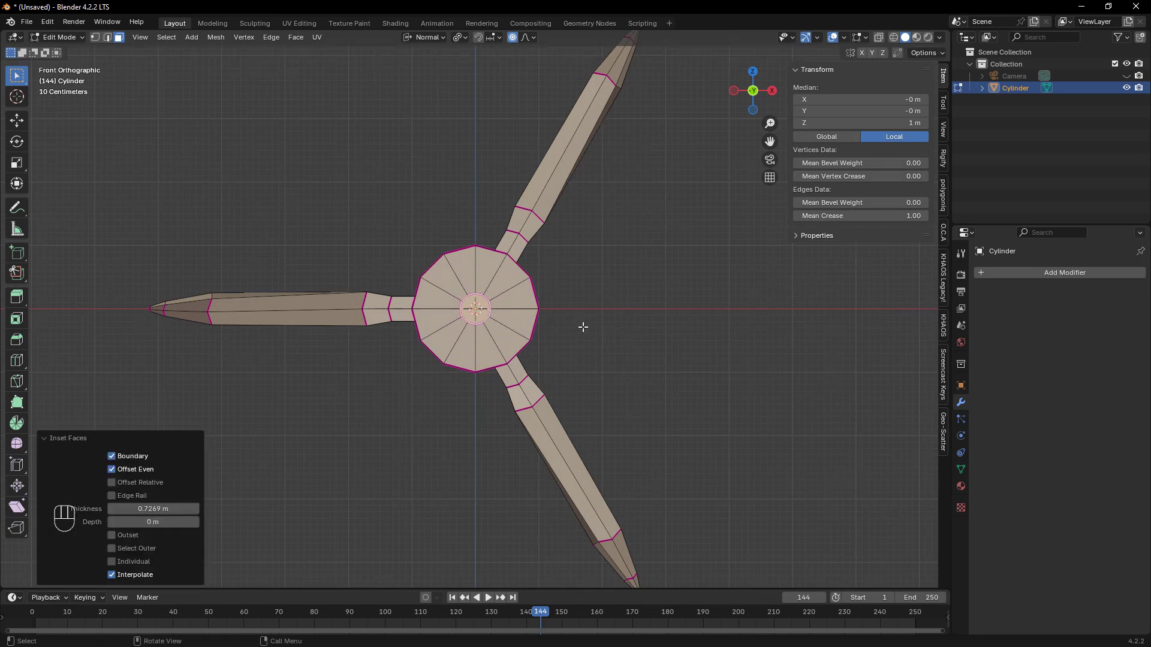
key("ctrl+z")
middle_click_drag(594, 336, 460, 324)
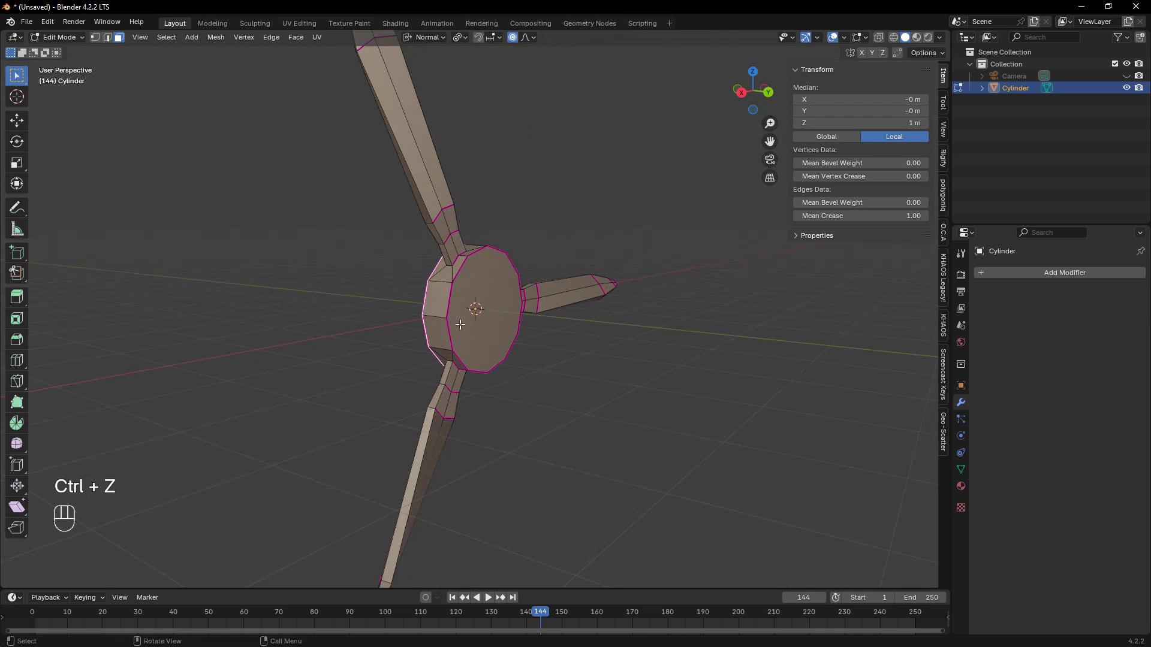
left_click(480, 300, "shift")
middle_click_drag(386, 329, 642, 341)
key("i")
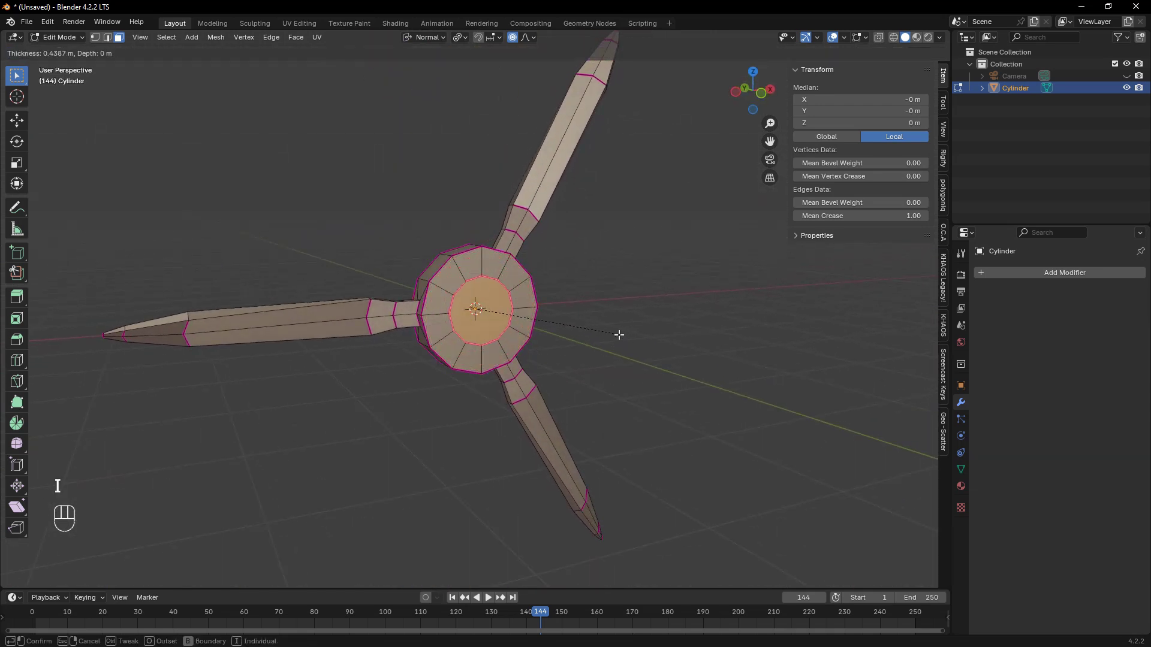
left_click(604, 331)
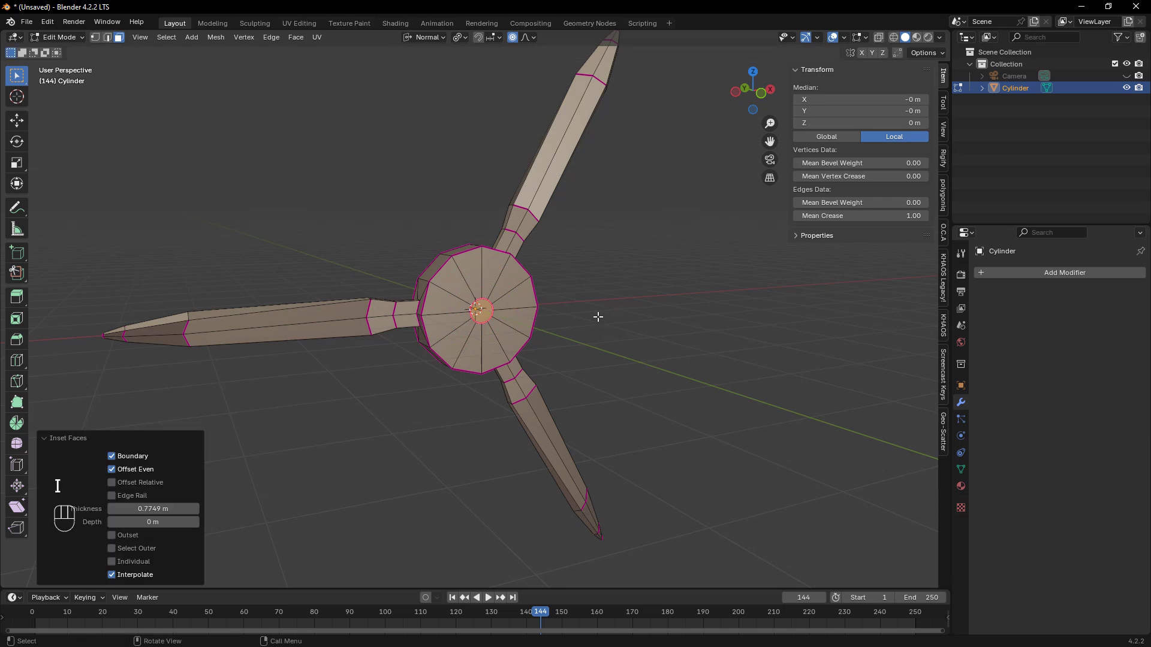
Bridge the inset hub faces to punch a hole through the centre.
key("ctrl+f")
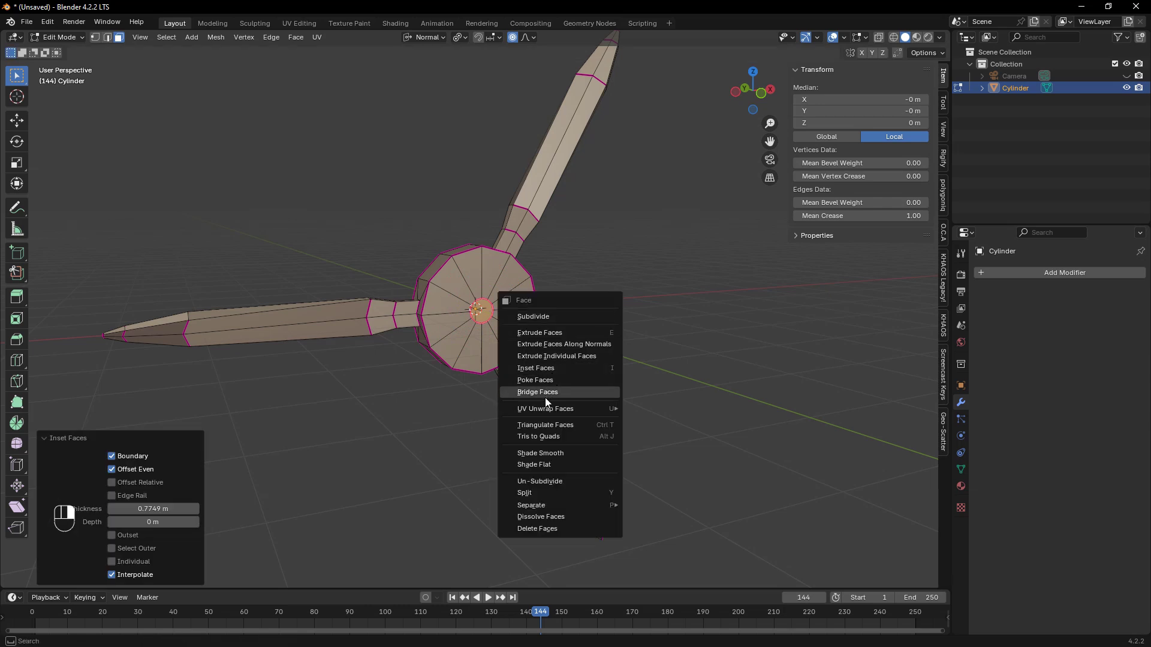
left_click(544, 394)
middle_click_drag(609, 323, 513, 302)
In Object Mode, add a level-3 Subdivision modifier and Shade Auto Smooth.
key("Tab")
key("ctrl+3")
left_click(609, 309)
left_click(521, 292)
right_click(521, 292)
left_click(504, 290)
In Edit Mode edge select, begin picking edges on the hub's rim.
key("Tab")
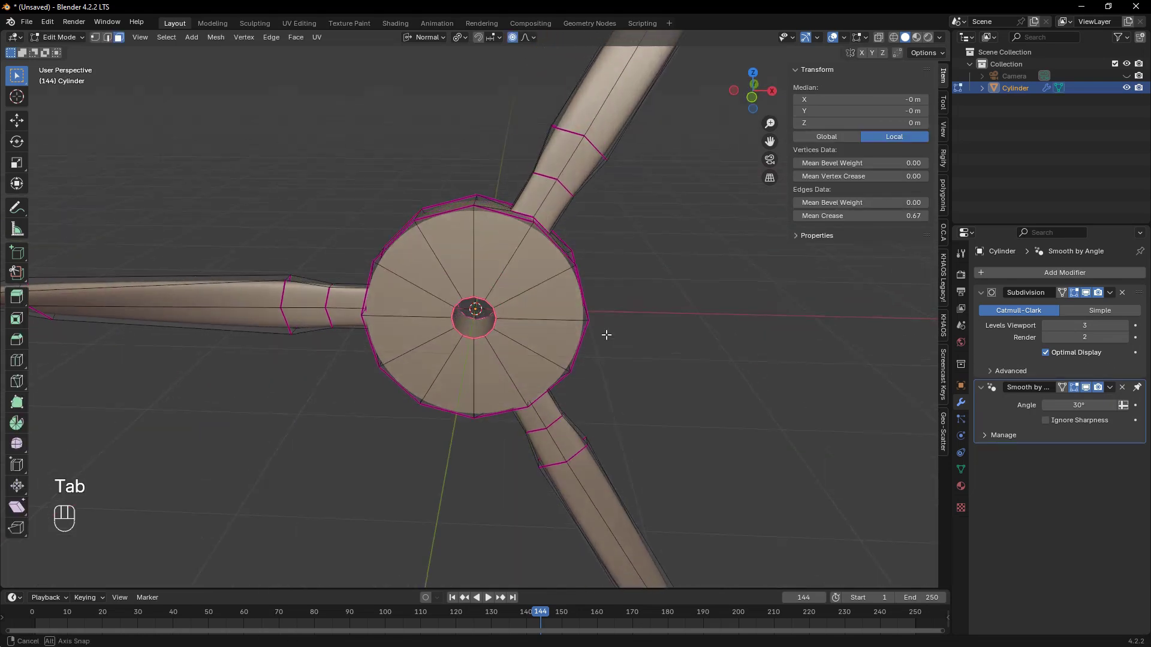
key("2")
middle_click_drag(606, 335, 660, 349)
left_click(518, 222)
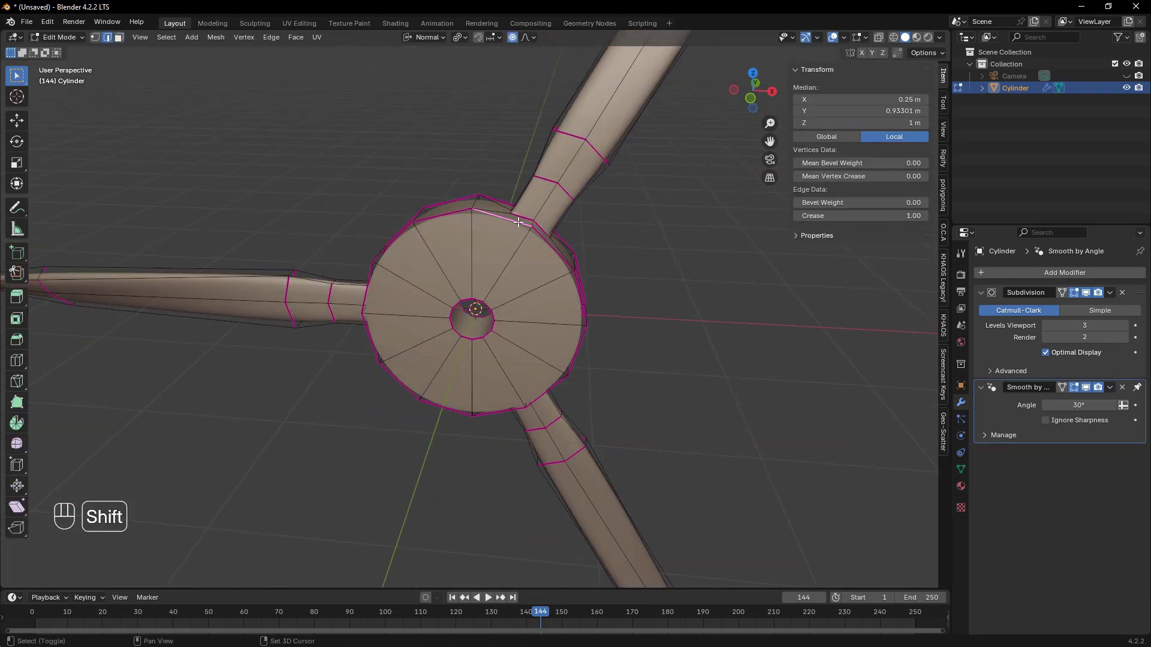
middle_click_drag(518, 222, 513, 281)
left_click(534, 328, "shift")
middle_click_drag(534, 329, 509, 384)
key("ctrl+z")
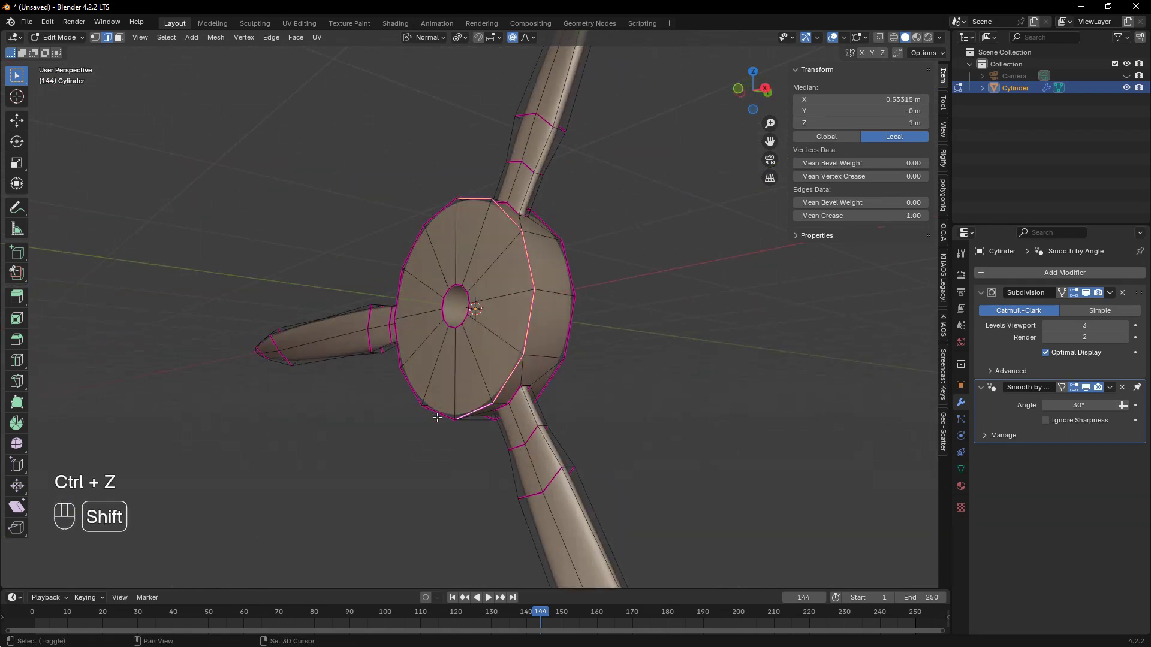
Select the hub's two outer rim edge loops.
middle_click_drag(438, 418, 527, 398)
left_click(419, 297, "shift")
key("ctrl+z")
key("ctrl+z")
middle_click_drag(462, 207, 412, 290)
left_click(438, 273, "shift")
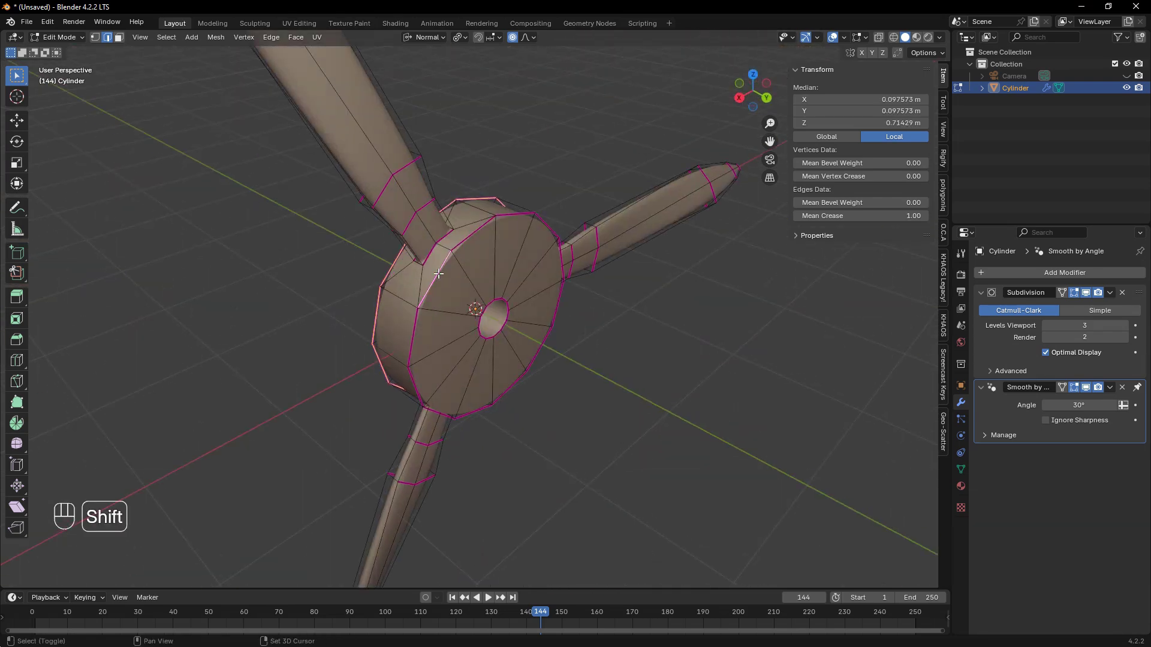
middle_click_drag(474, 235, 505, 316)
left_click(417, 317, "alt+shift")
left_click(529, 307, "shift")
left_click(539, 309, "alt+shift")
key("ctrl+z")
key("Tab")
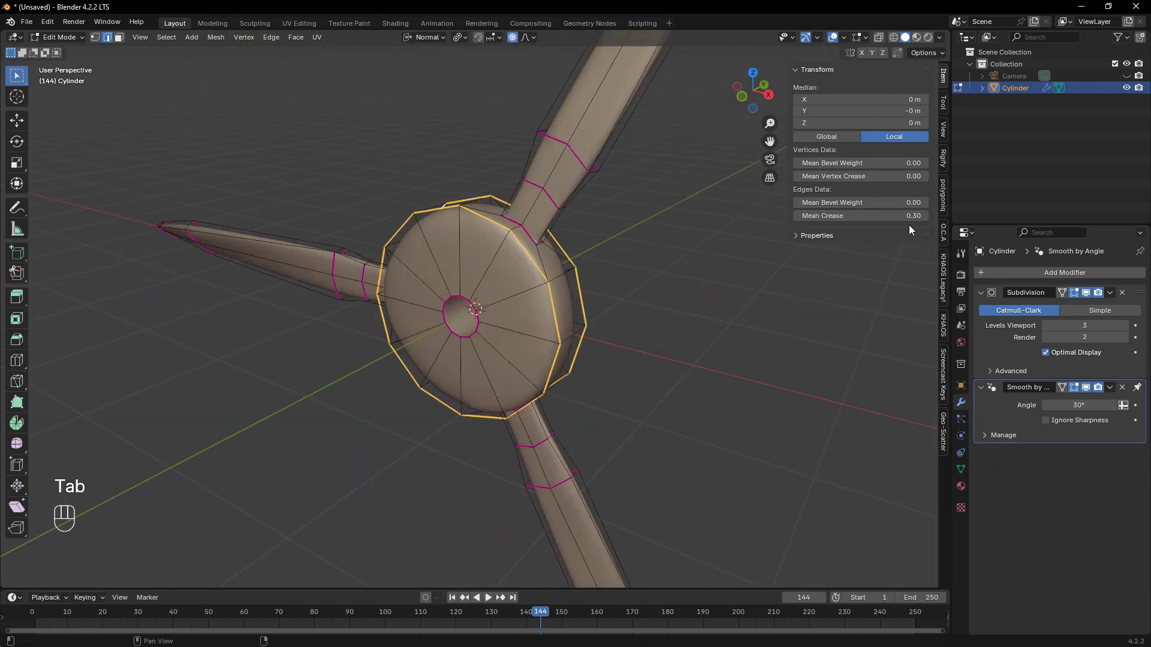
Set the rim edges' Mean Crease to 0.5 and return to Object Mode.
left_click_drag(863, 216, 863, 215)
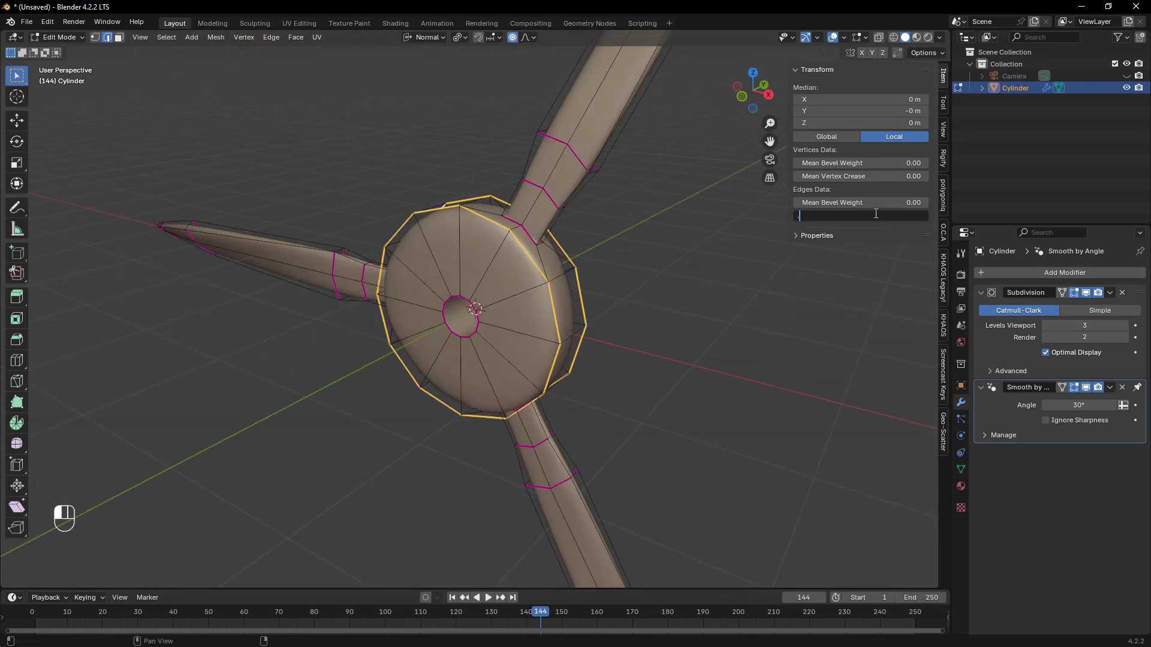
type(".5")
key("Return")
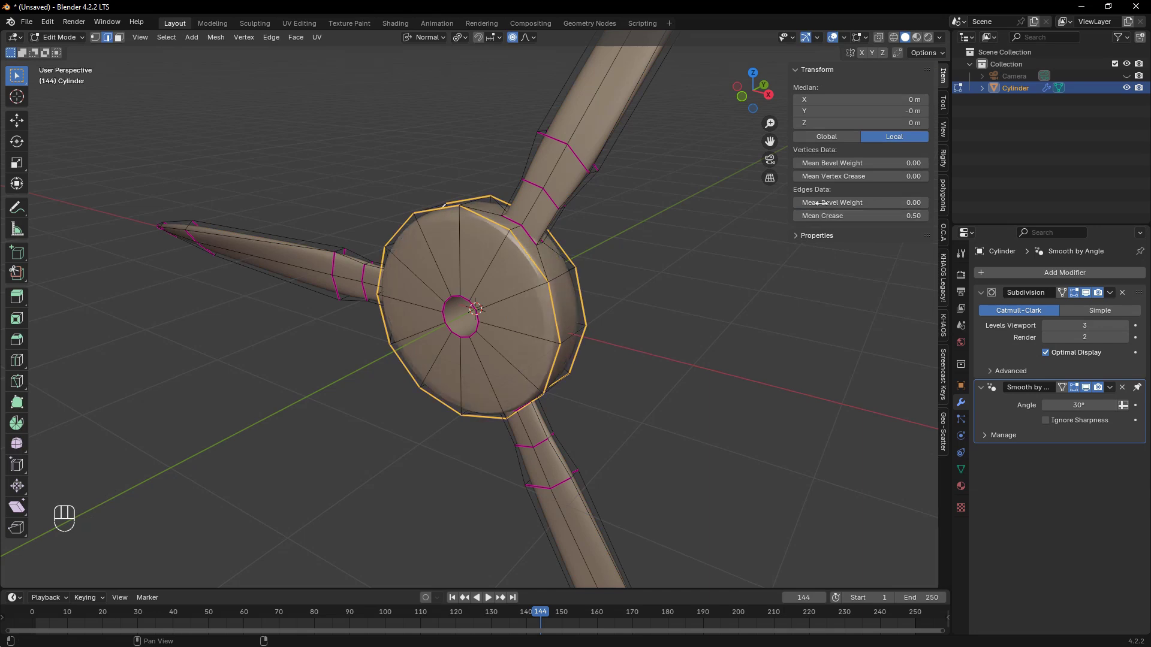
key("Tab")
Deselect the propeller, orbit to a side view of the hub, and enlarge the timeline.
left_click(569, 366)
middle_click_drag(534, 399, 713, 401)
left_click_drag(398, 589, 398, 548)
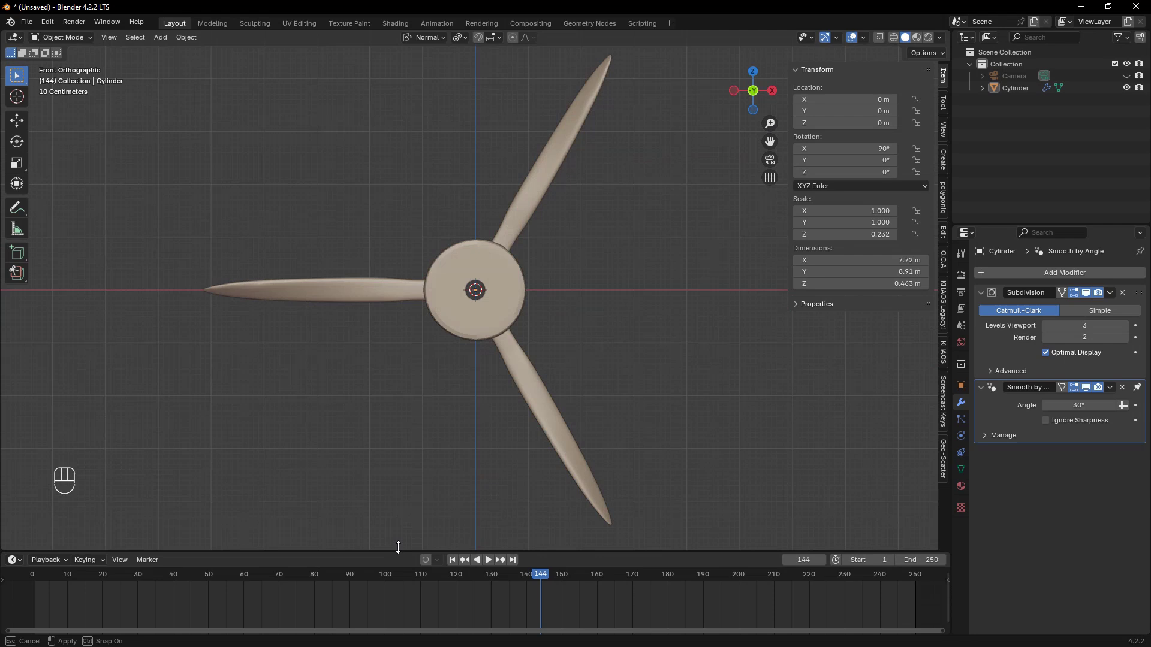
Insert a rotation keyframe on the propeller at frame 1.
left_click(452, 560)
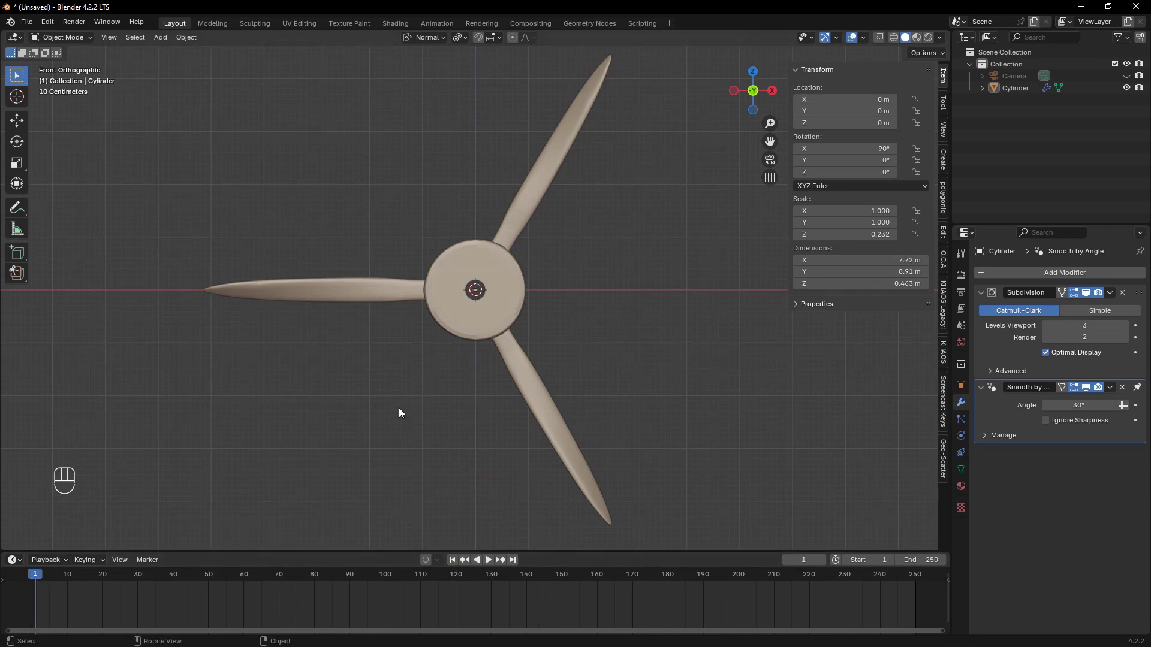
left_click(486, 325)
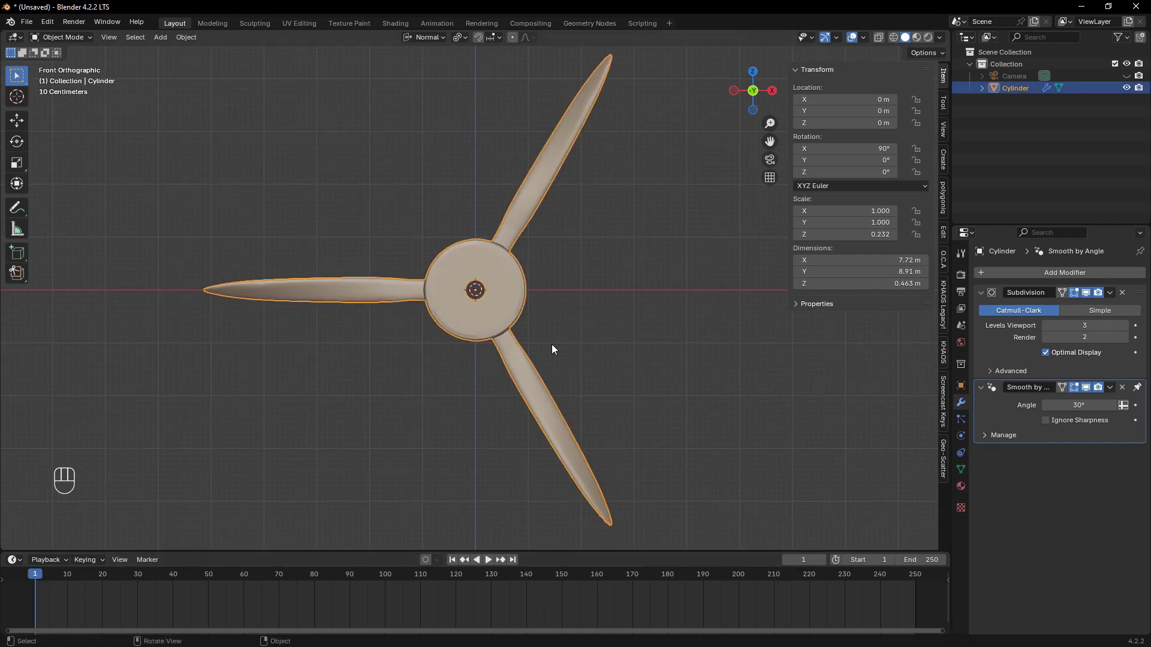
key("k")
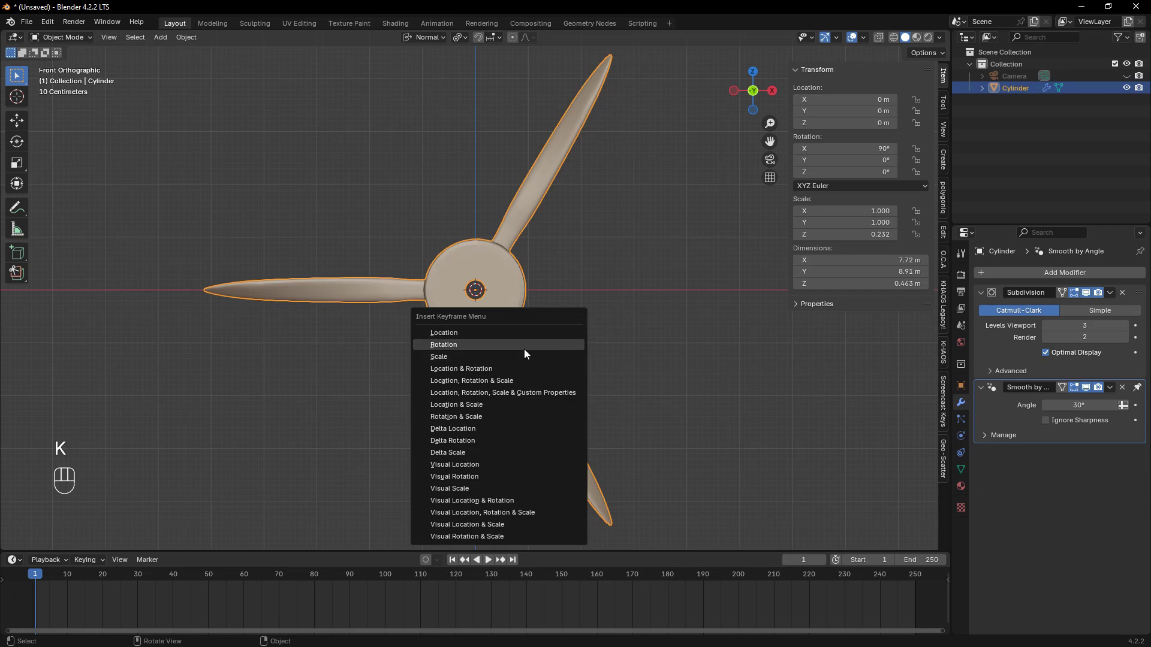
left_click(524, 349)
At frame 50, rotate the propeller 360° and insert a rotation keyframe.
left_click(207, 577)
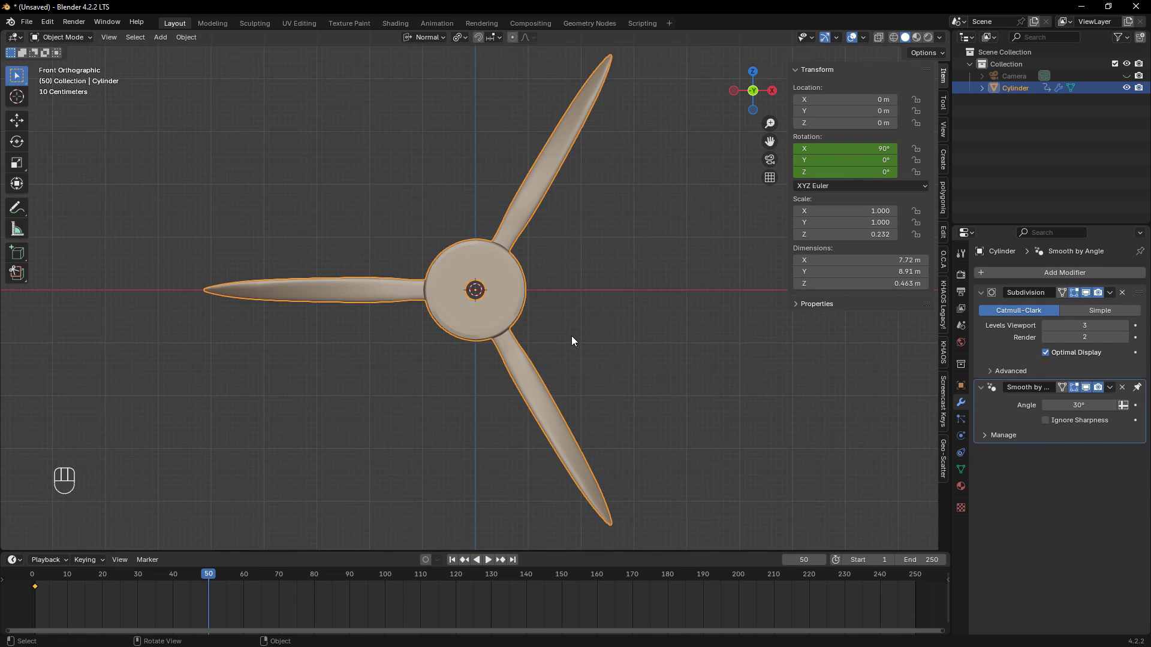
type("r360")
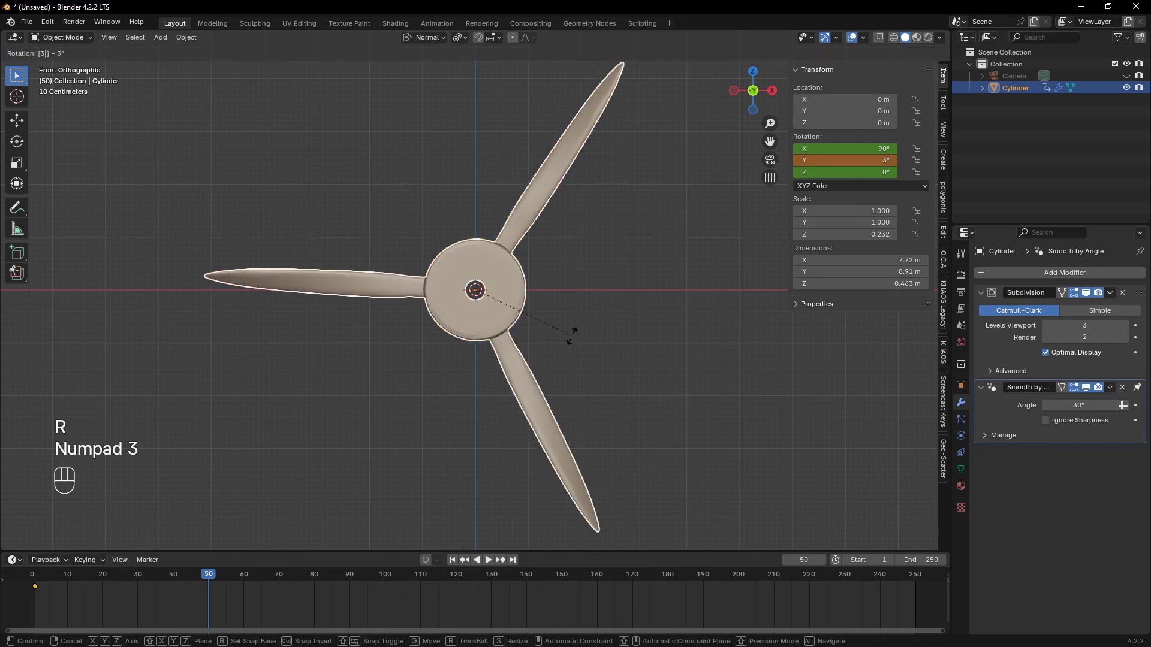
key("KP_Enter")
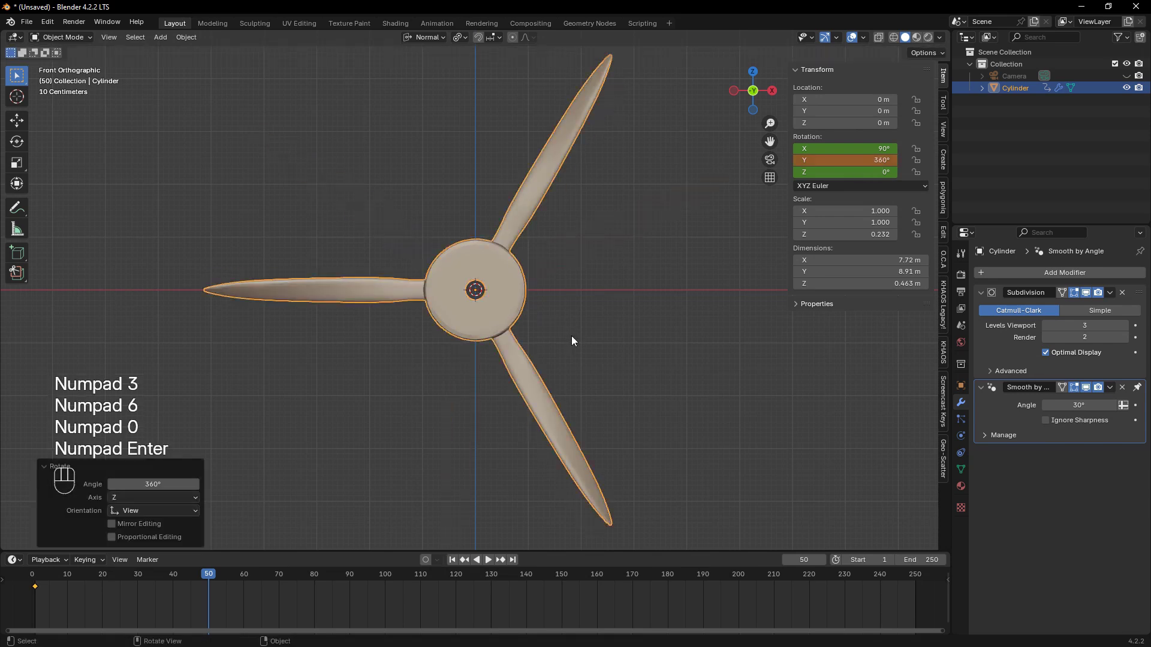
key("k")
left_click(572, 337)
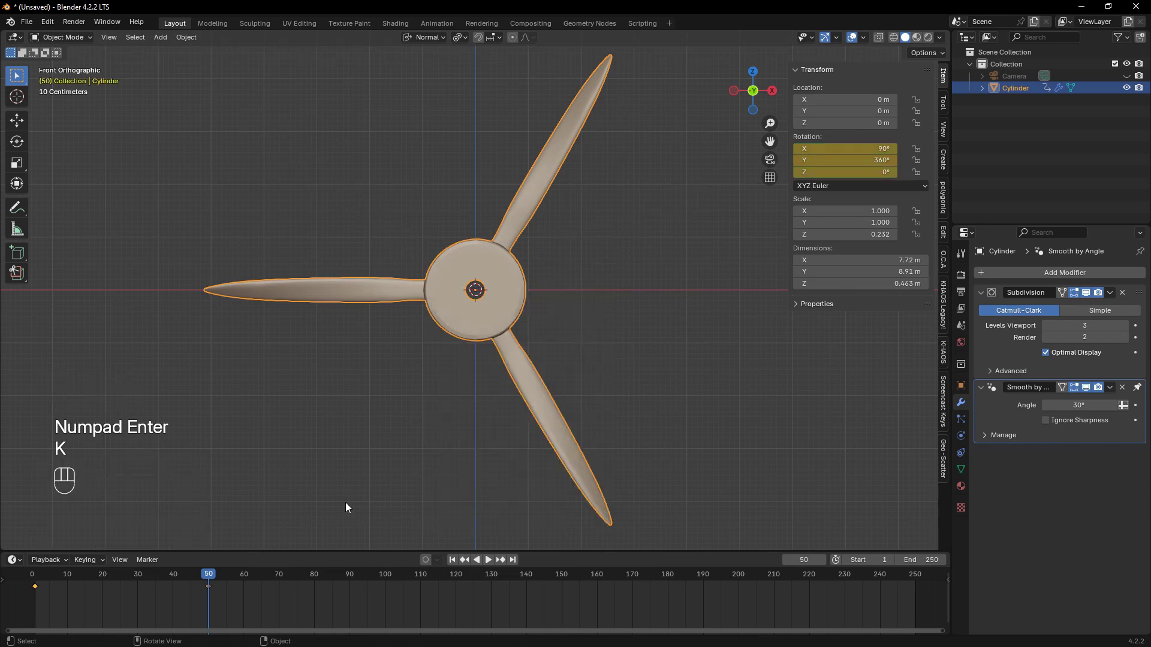
Make the rotation extrapolation cyclic and play back the spinning animation.
key("shift+e")
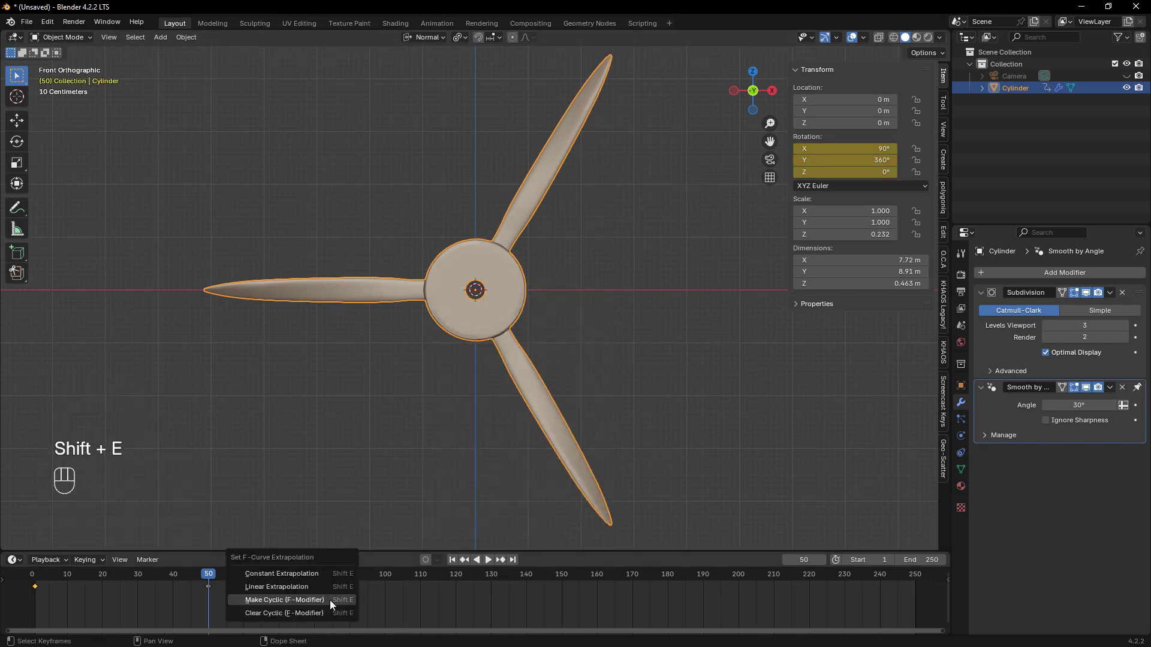
left_click(321, 599)
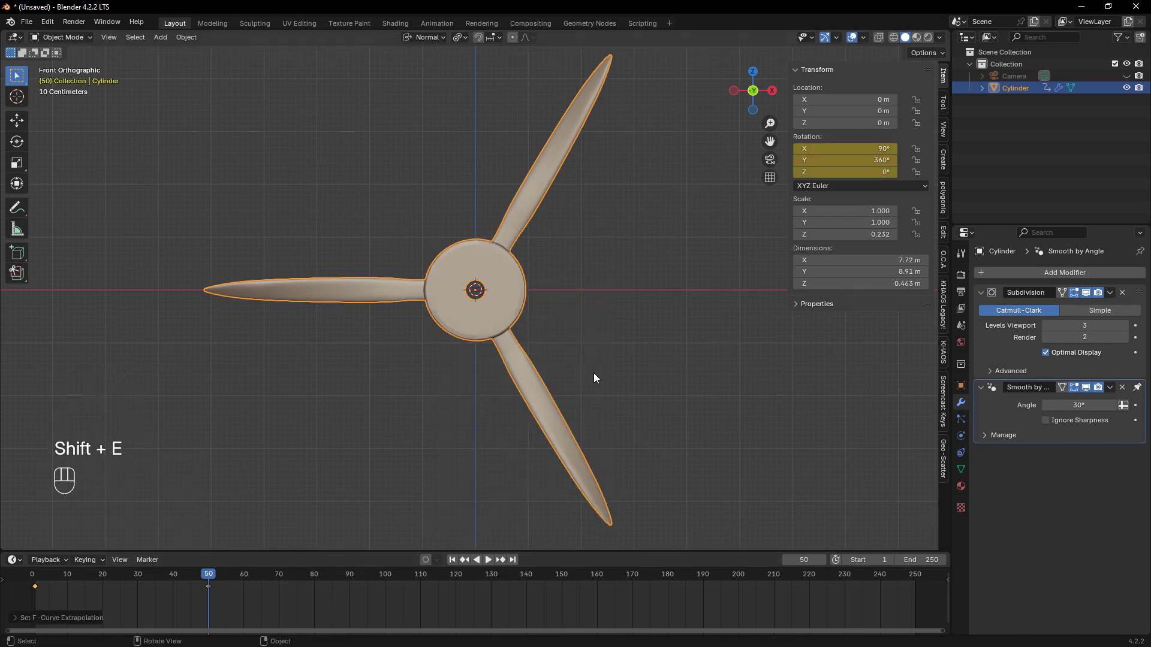
key("space")
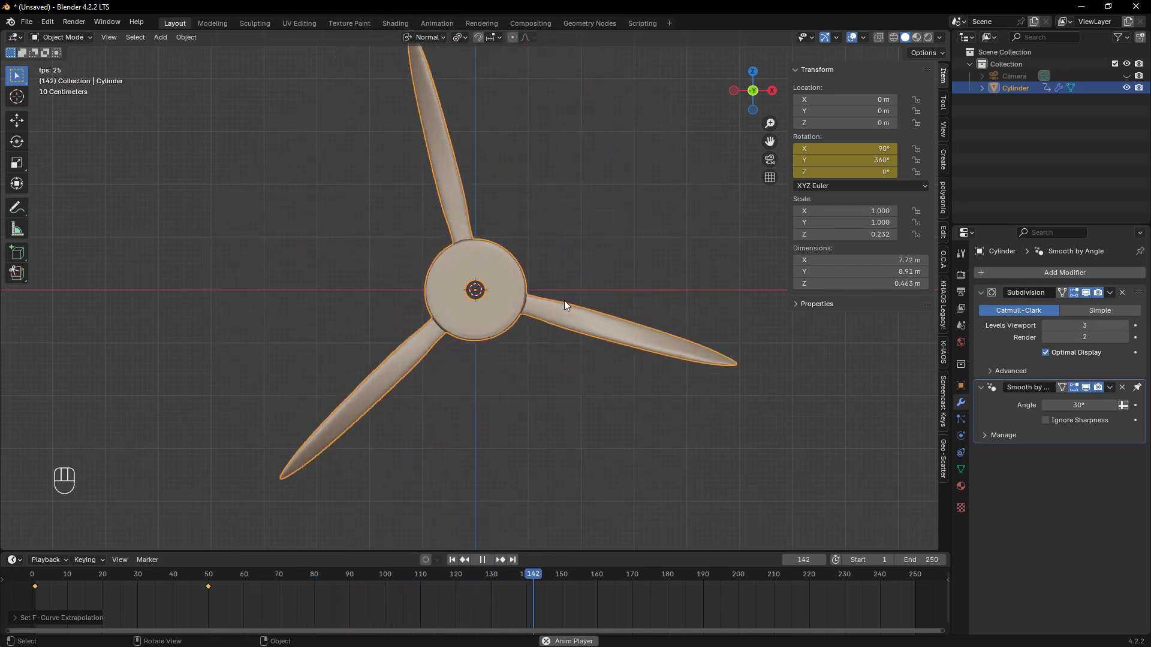
middle_click_drag(431, 312, 596, 364)
middle_click_drag(596, 363, 614, 361)
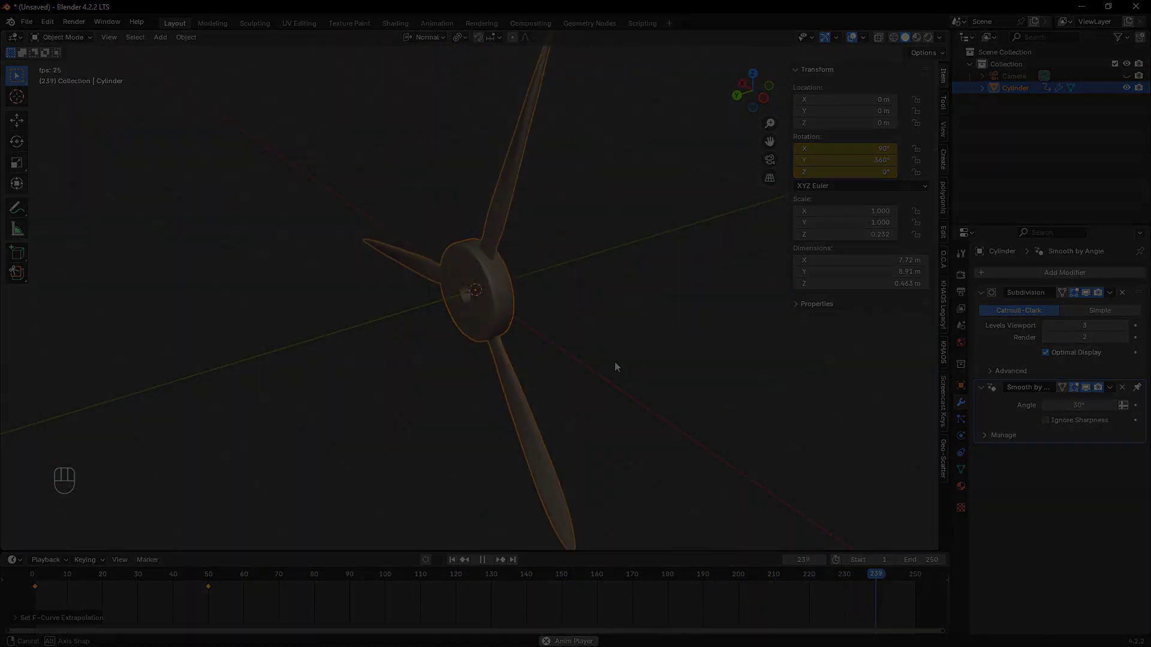